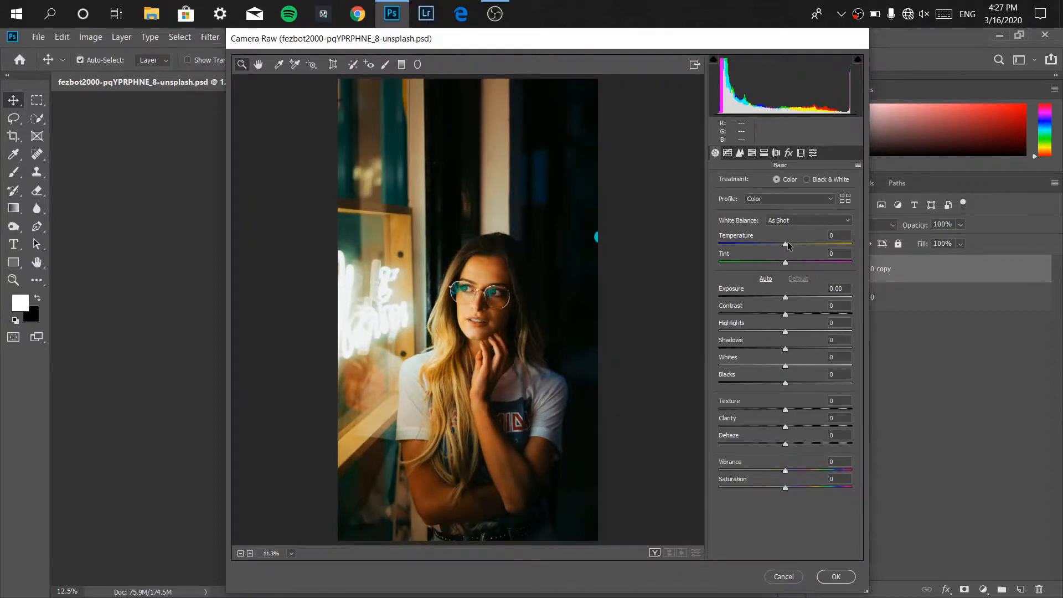
# Set the white balance Temperature to -30 and Tint to +20 in the Camera Raw filter.
pyautogui.moveTo(789, 247); pyautogui.dragTo(766, 247)
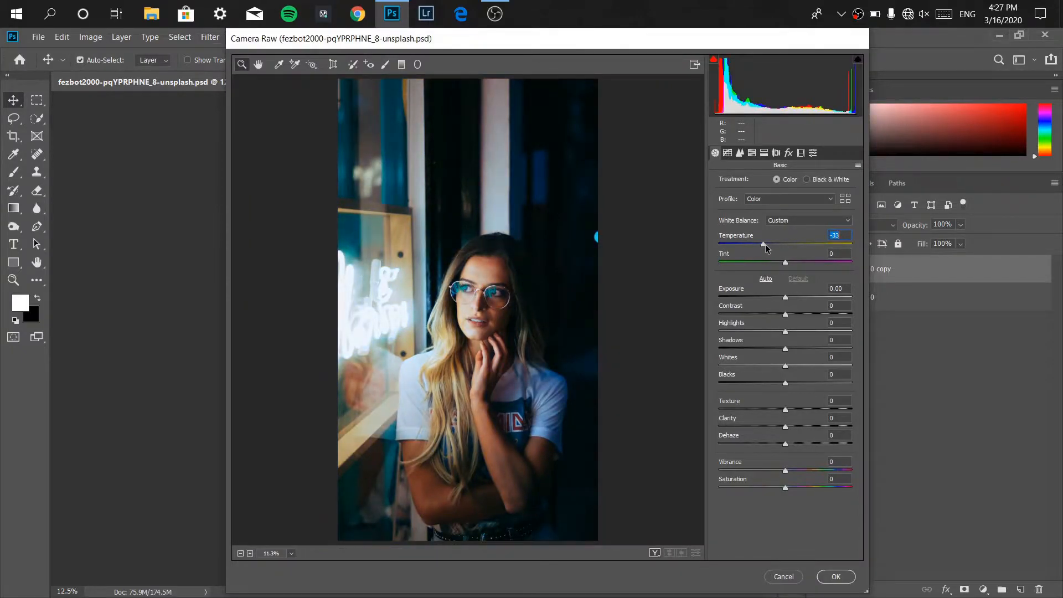
pyautogui.write('-30')
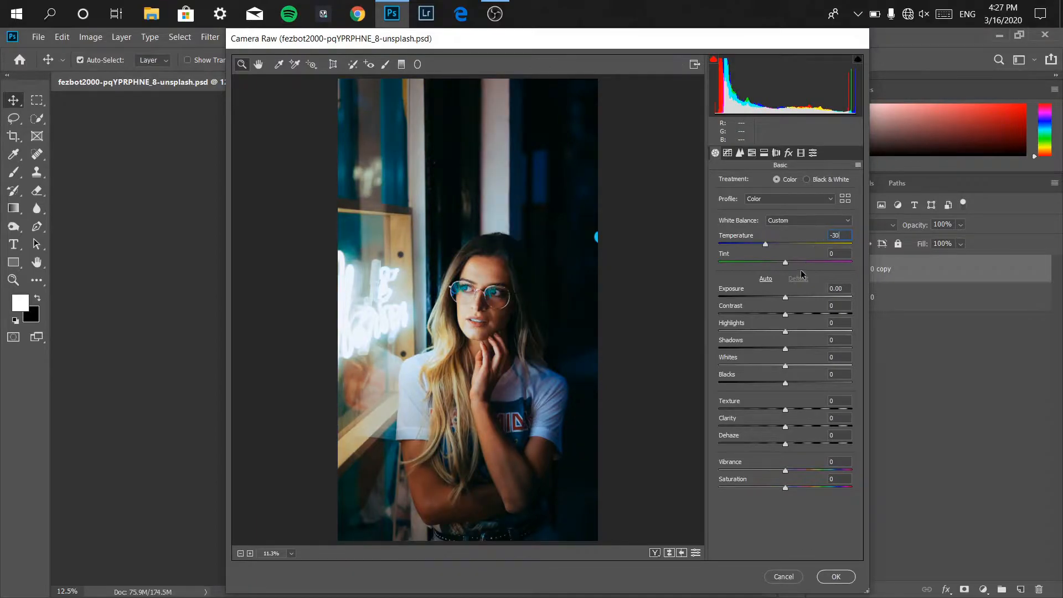
pyautogui.moveTo(785, 262); pyautogui.dragTo(796, 265)
# Set Exposure to +0.20 and Highlights to -30.
pyautogui.moveTo(785, 298); pyautogui.dragTo(787, 298)
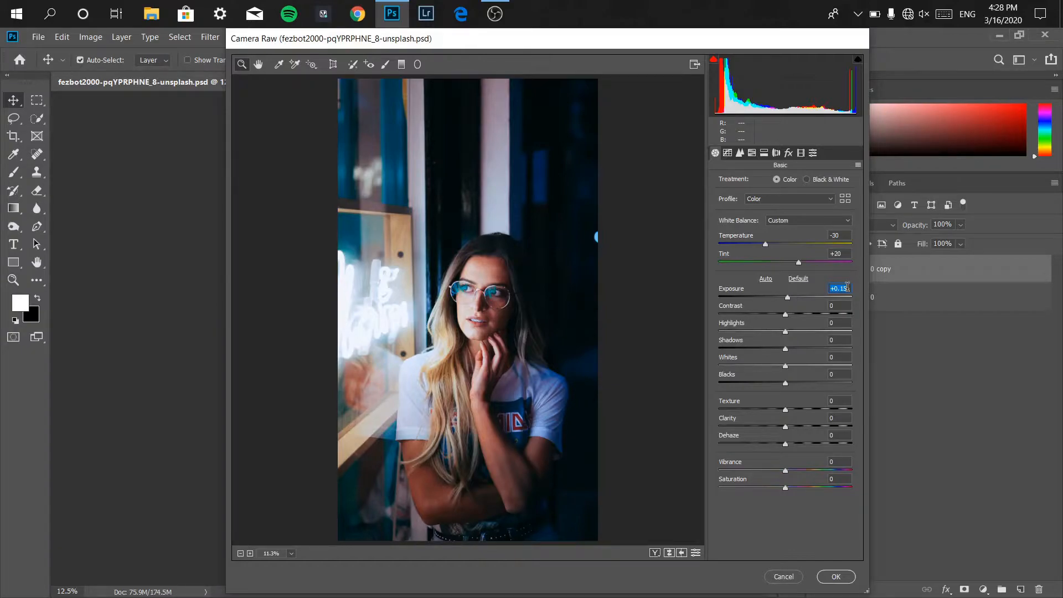
pyautogui.write('0')
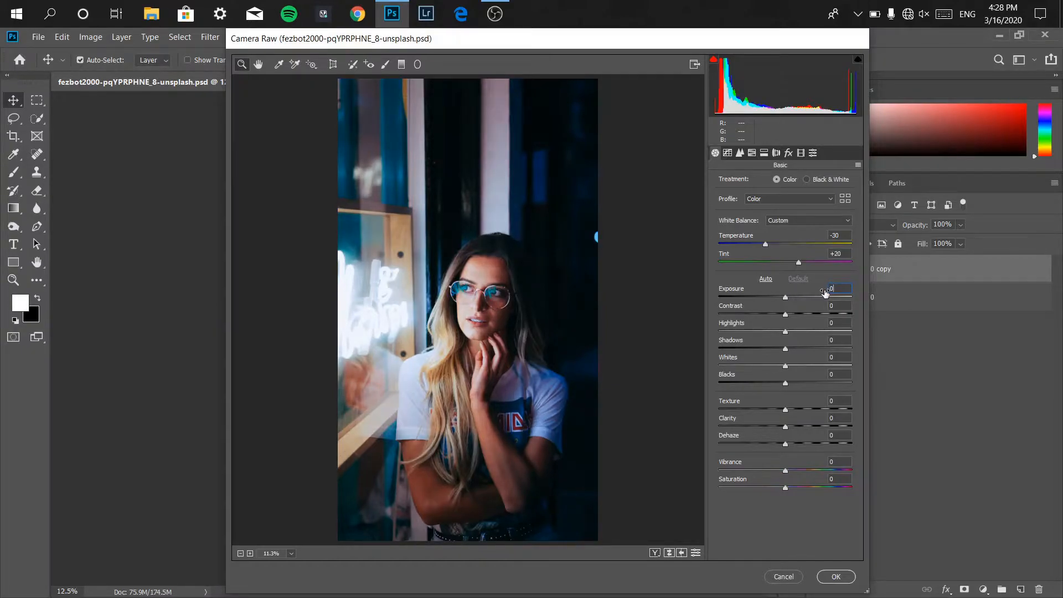
pyautogui.write('.2')
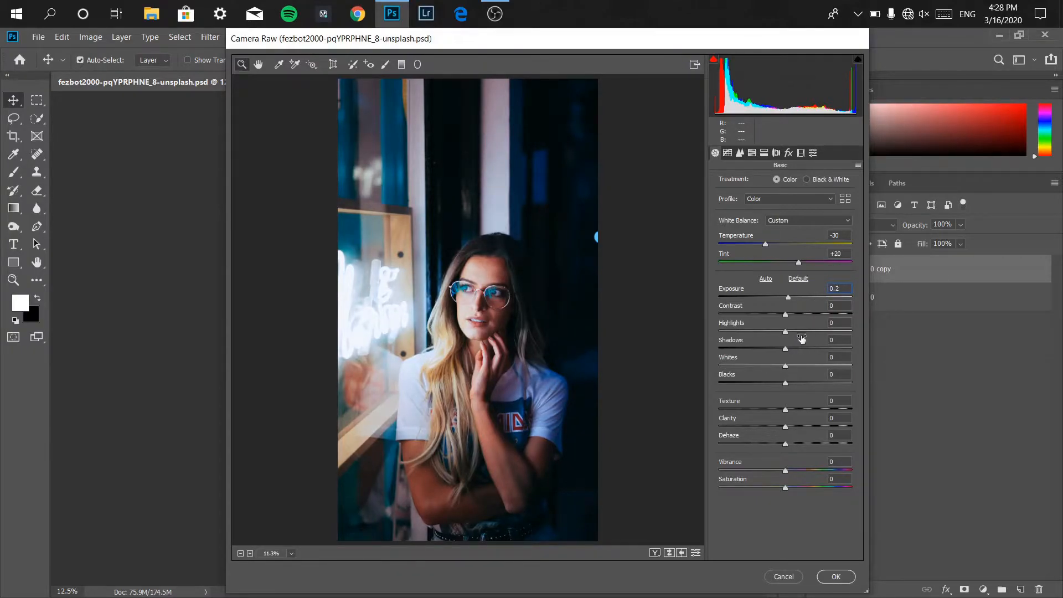
pyautogui.moveTo(785, 331); pyautogui.dragTo(749, 331)
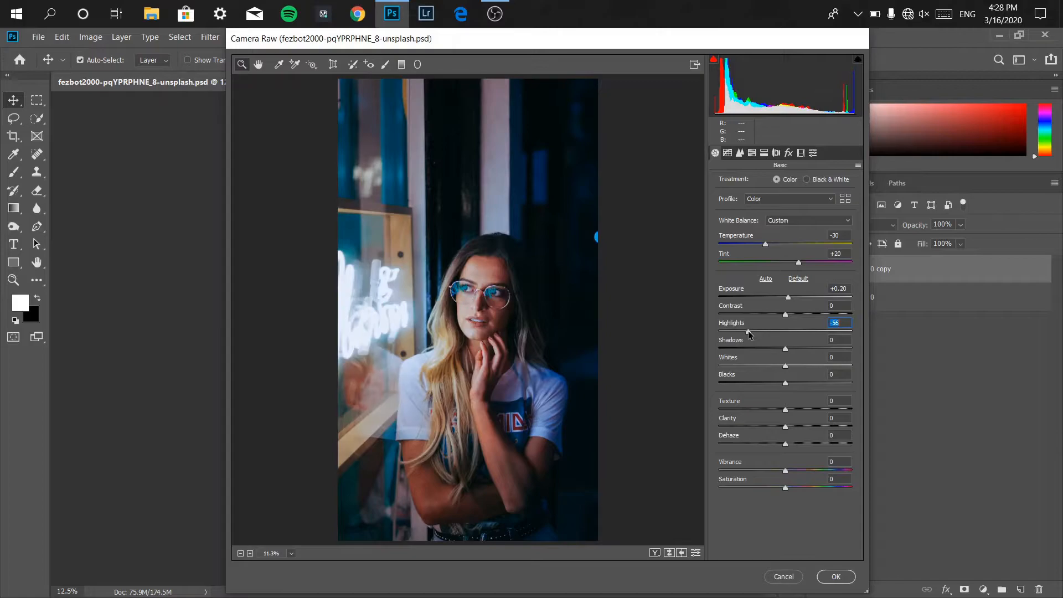
pyautogui.write('-30')
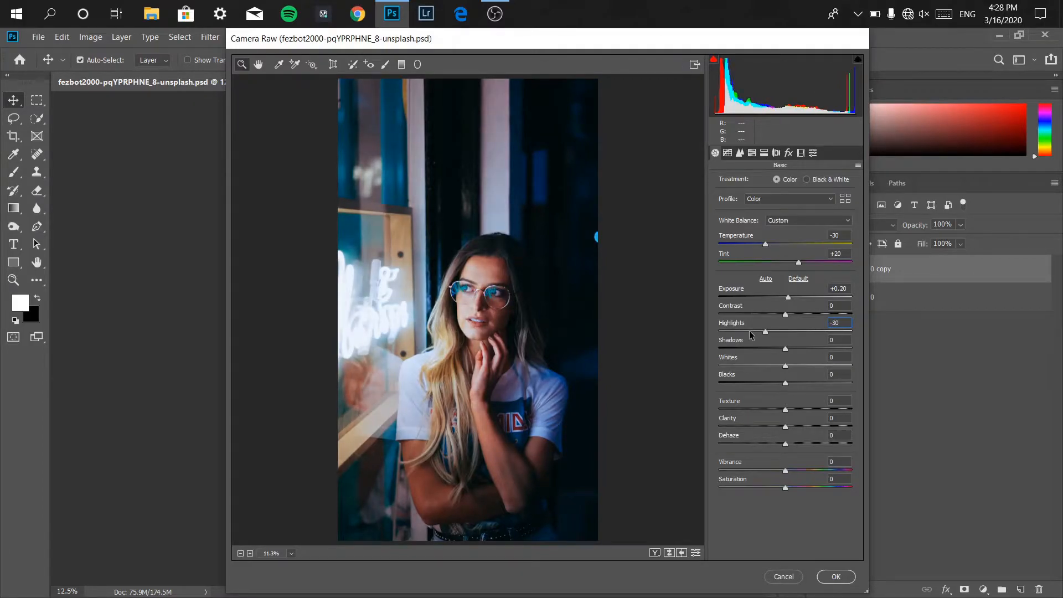
# Raise Shadows to about +53, lower Whites to about -61 and raise Vibrance to about +21.
pyautogui.moveTo(785, 354); pyautogui.dragTo(820, 349)
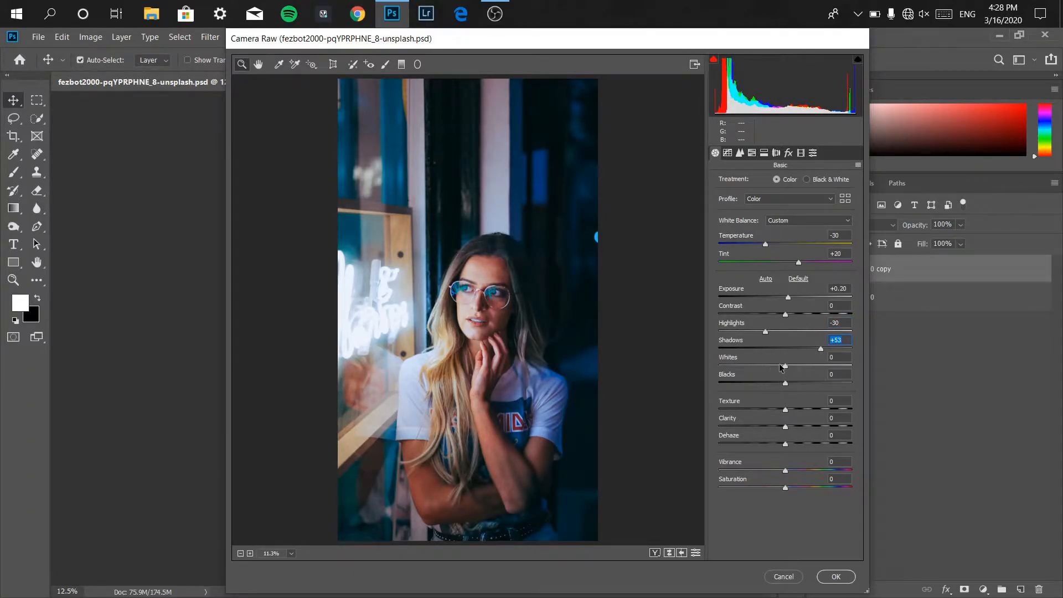
pyautogui.moveTo(784, 366); pyautogui.dragTo(761, 368)
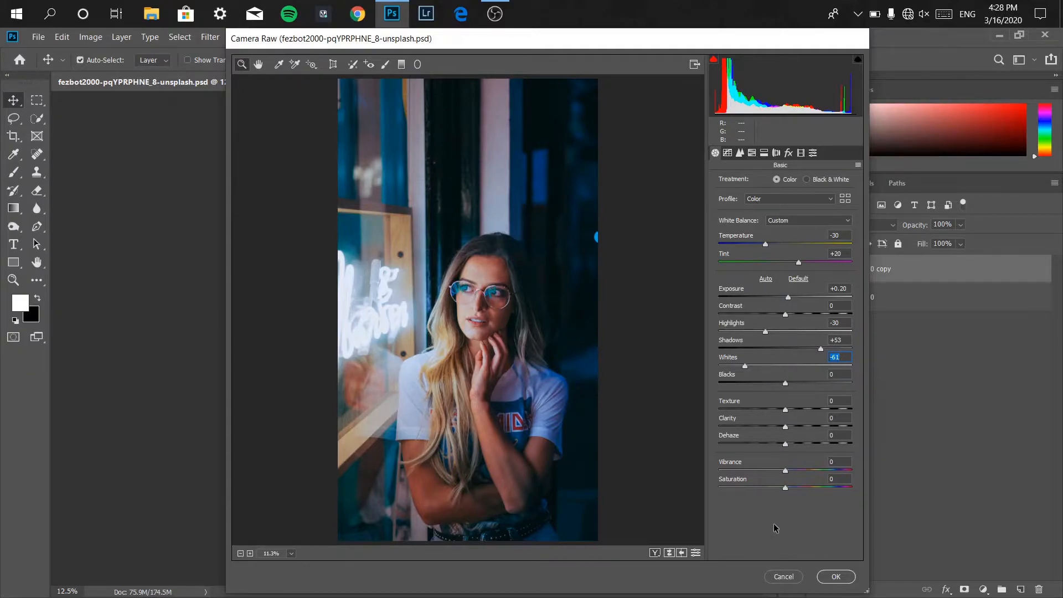
pyautogui.moveTo(786, 470); pyautogui.dragTo(793, 474)
# Set the parametric Tone Curve's Shadows to -10.
pyautogui.click(728, 153)
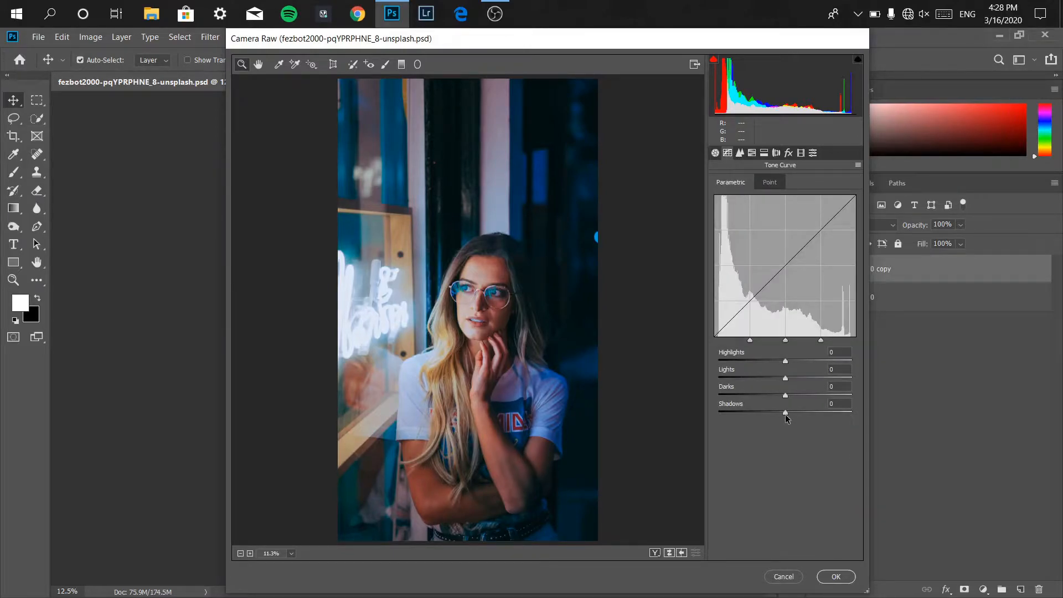
pyautogui.moveTo(784, 416); pyautogui.dragTo(777, 411)
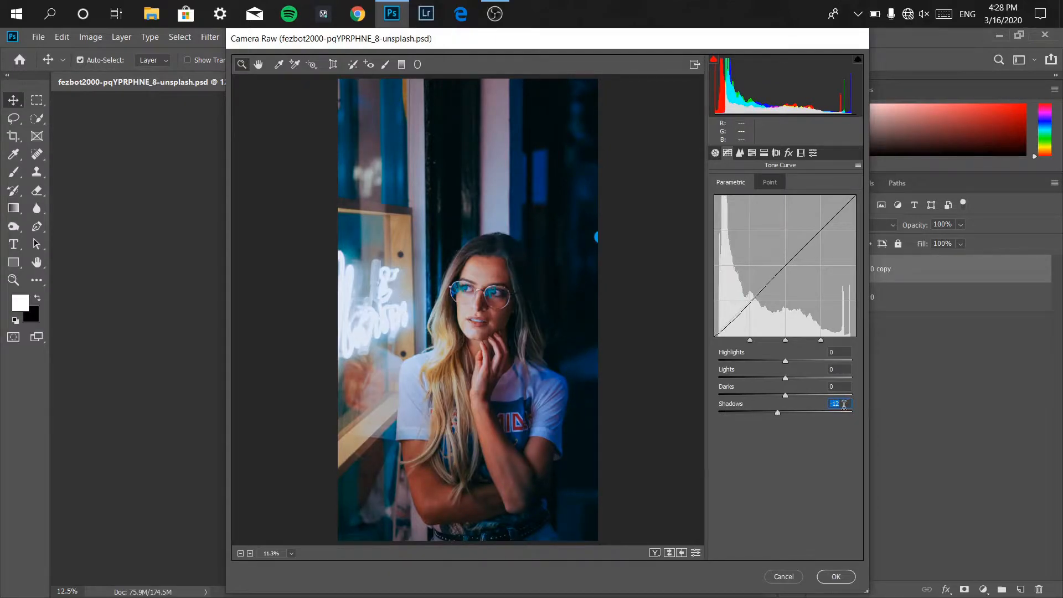
pyautogui.write('-10')
# Set Luminance noise reduction to 50 and Color noise reduction to 100 in the Detail settings.
pyautogui.click(739, 154)
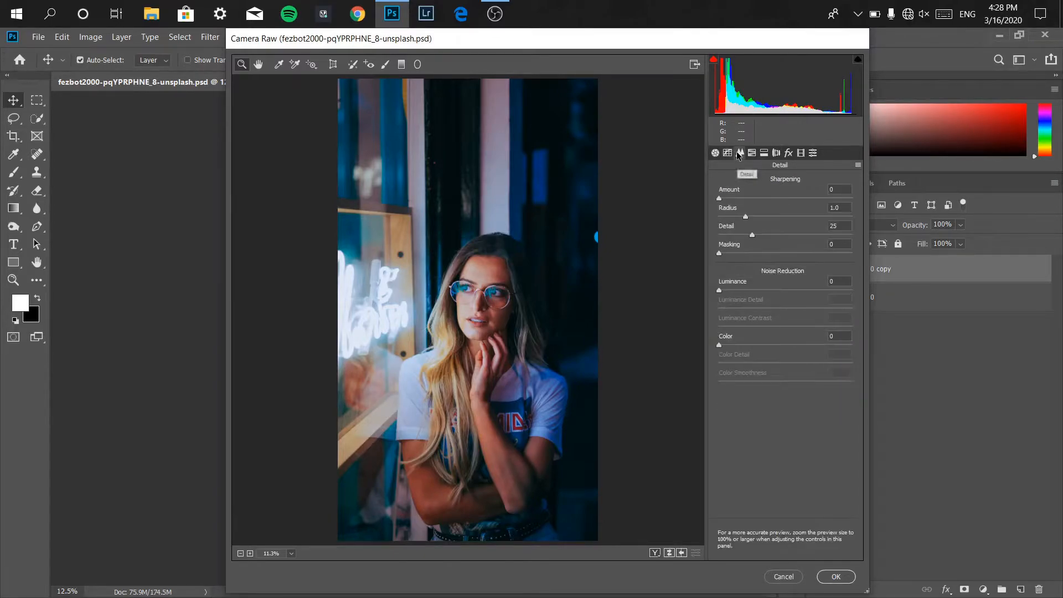
pyautogui.moveTo(719, 290); pyautogui.dragTo(782, 291)
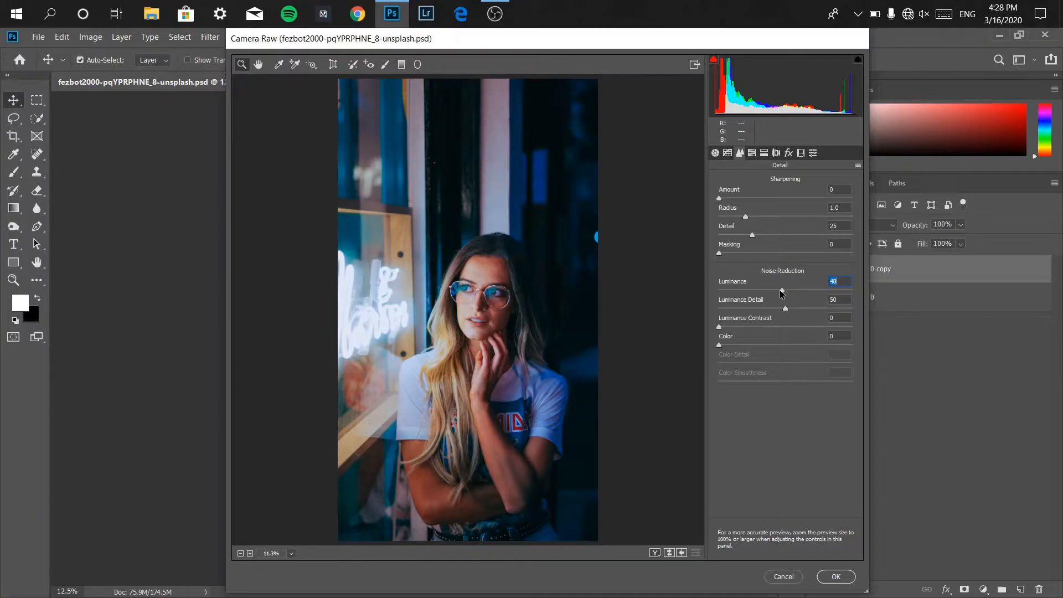
pyautogui.moveTo(782, 292); pyautogui.dragTo(789, 291)
pyautogui.write('50')
pyautogui.moveTo(719, 346); pyautogui.dragTo(821, 336)
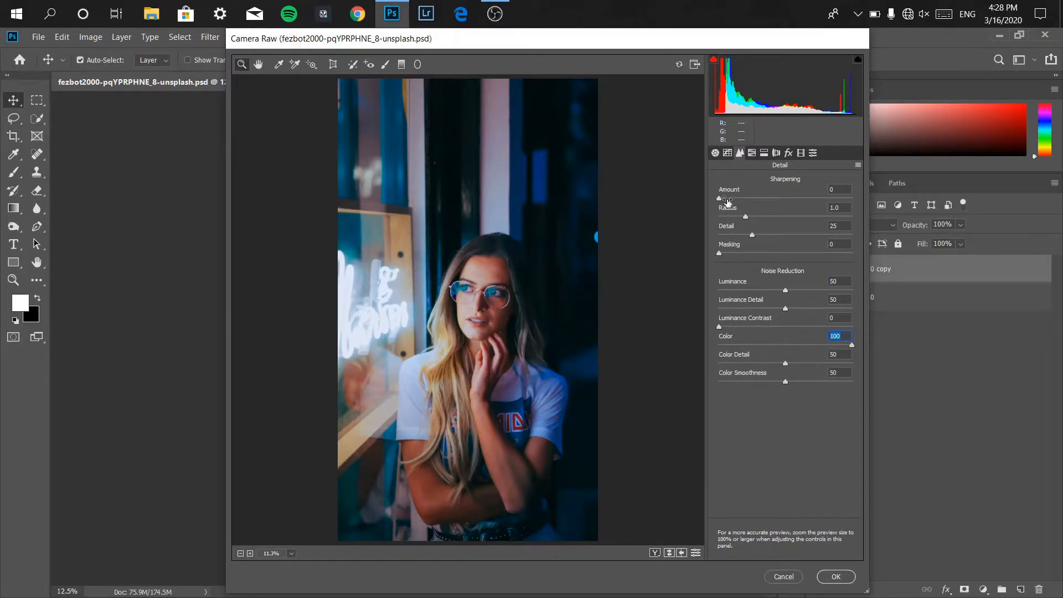
# Set the HSL saturation of Reds to +20.
pyautogui.click(752, 154)
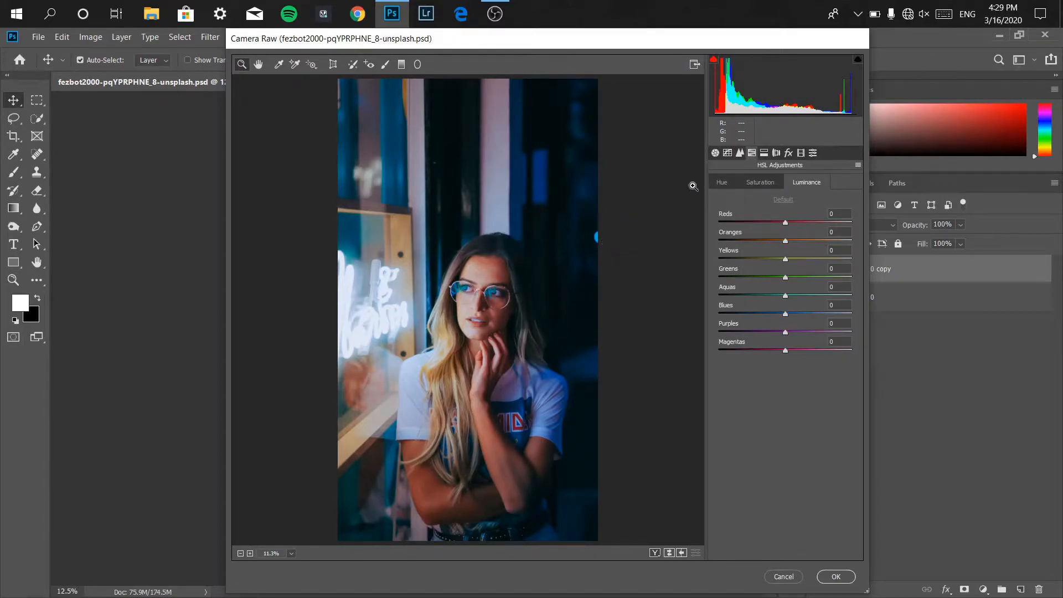
pyautogui.click(749, 185)
pyautogui.moveTo(786, 225); pyautogui.dragTo(806, 227)
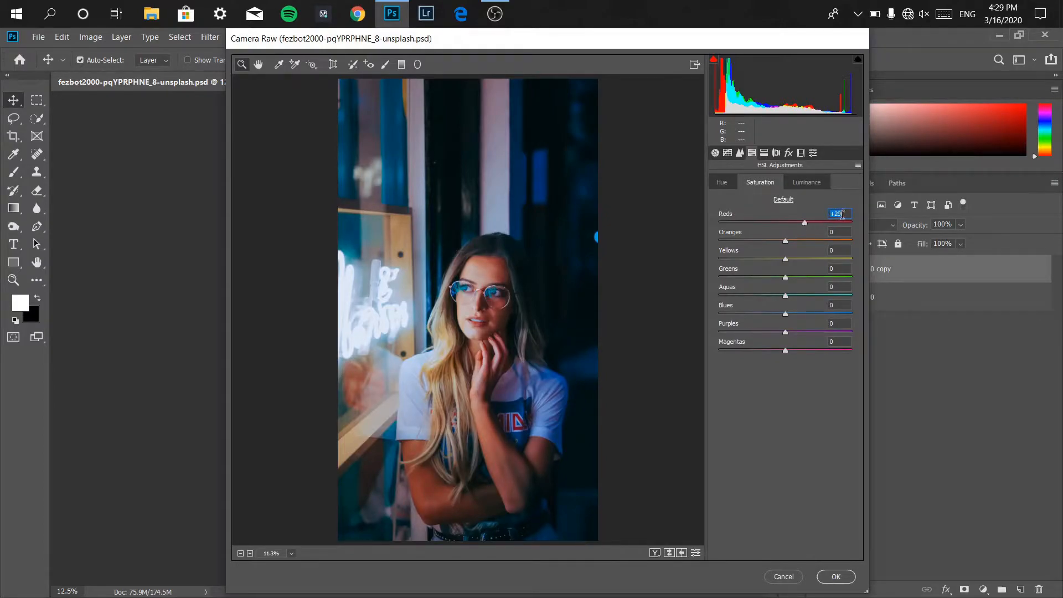
pyautogui.write('20')
# Set the HSL luminance of Oranges and Reds to +20 each.
pyautogui.click(817, 181)
pyautogui.moveTo(785, 241); pyautogui.dragTo(801, 239)
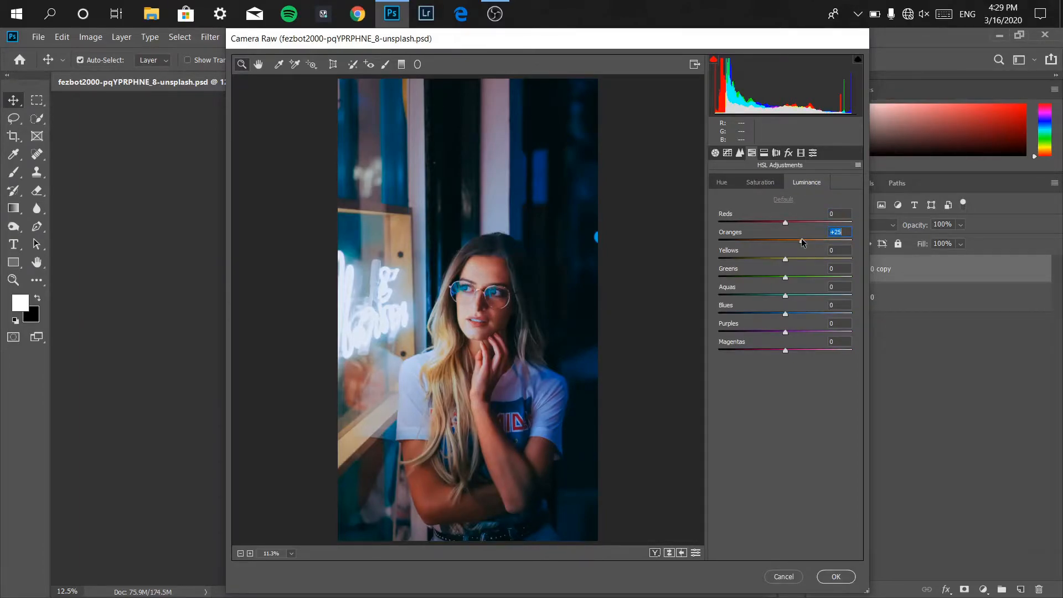
pyautogui.write('20')
pyautogui.click(832, 214)
pyautogui.moveTo(785, 223); pyautogui.dragTo(797, 223)
pyautogui.write('20')
# Split-tone the highlights with hue about 312 and saturation about 30.
pyautogui.click(763, 152)
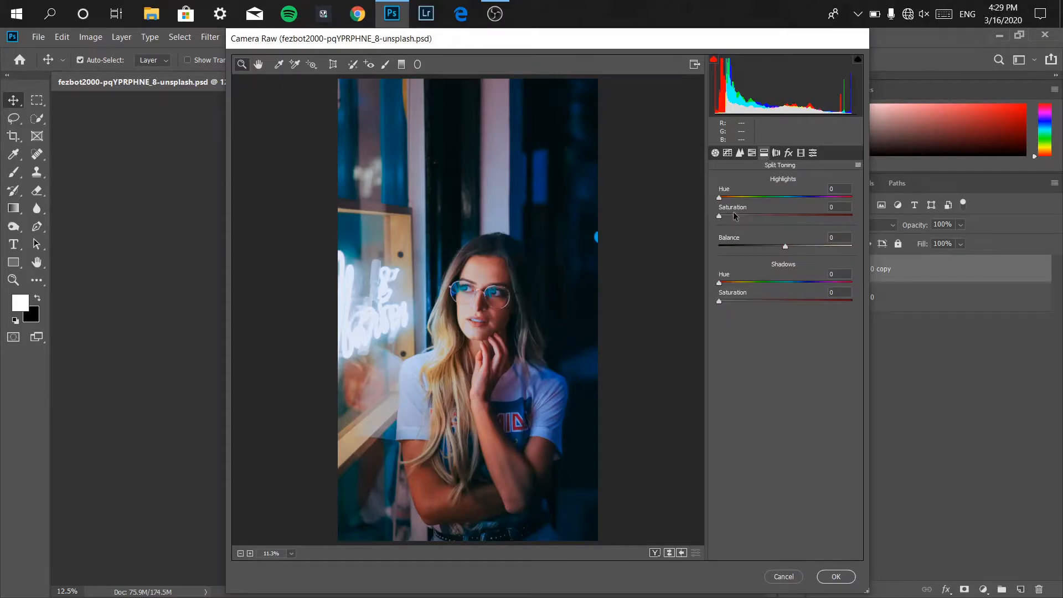
pyautogui.moveTo(719, 198); pyautogui.dragTo(830, 205)
pyautogui.moveTo(833, 198); pyautogui.dragTo(835, 199)
pyautogui.moveTo(719, 216); pyautogui.dragTo(759, 220)
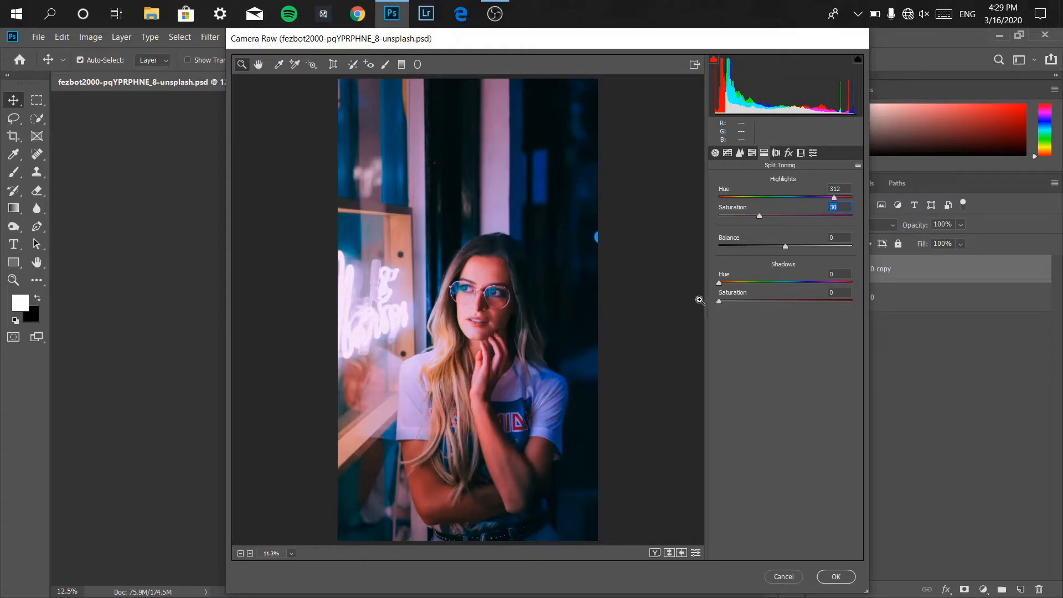
# Split-tone the shadows with hue 205 and saturation 30.
pyautogui.moveTo(720, 284); pyautogui.dragTo(793, 287)
pyautogui.moveTo(719, 301); pyautogui.dragTo(760, 303)
pyautogui.click(839, 274)
pyautogui.write('205')
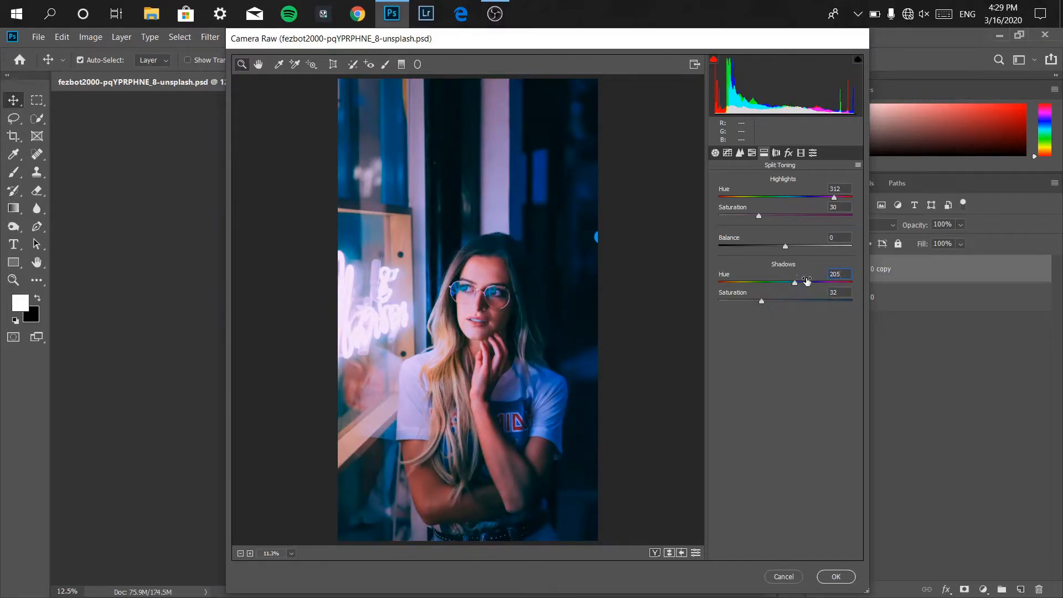
pyautogui.click(843, 291)
pyautogui.write('30')
# Apply the Camera Raw filter and toggle the filtered layer's visibility to compare before and after.
pyautogui.click(836, 578)
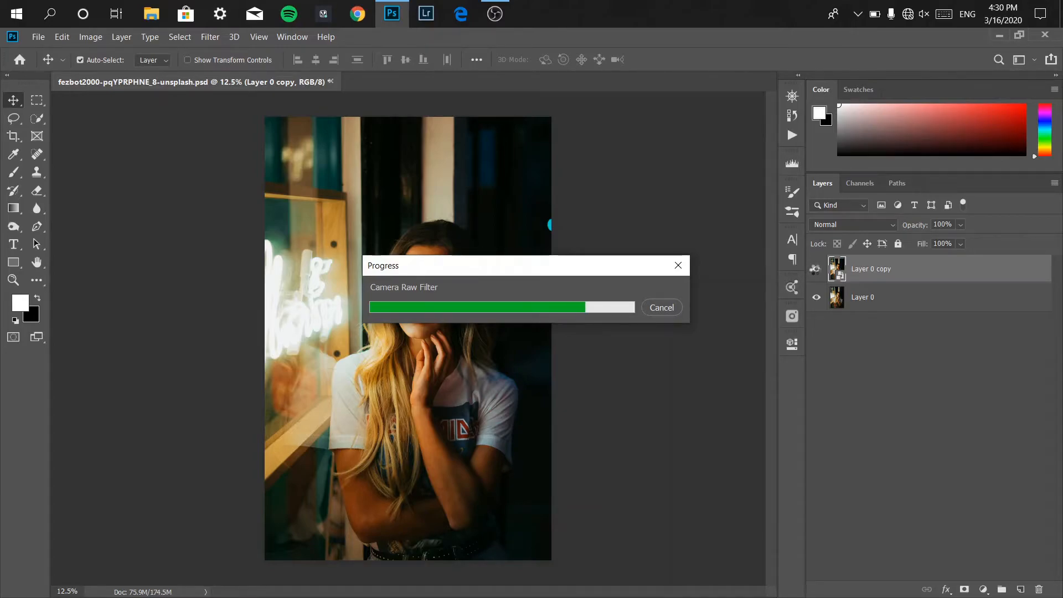
pyautogui.click(817, 270)
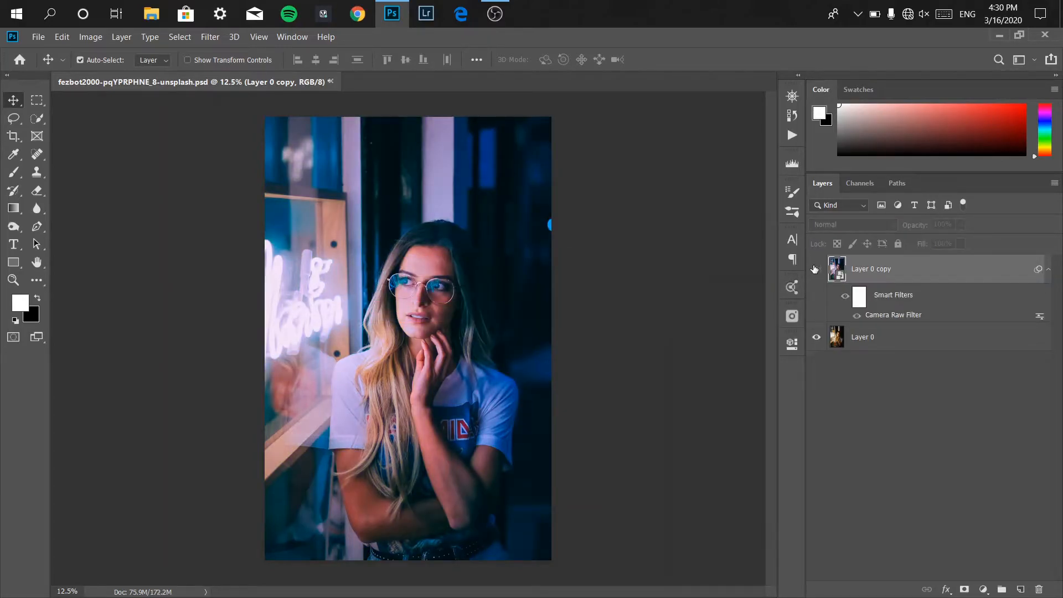
pyautogui.click(815, 270)
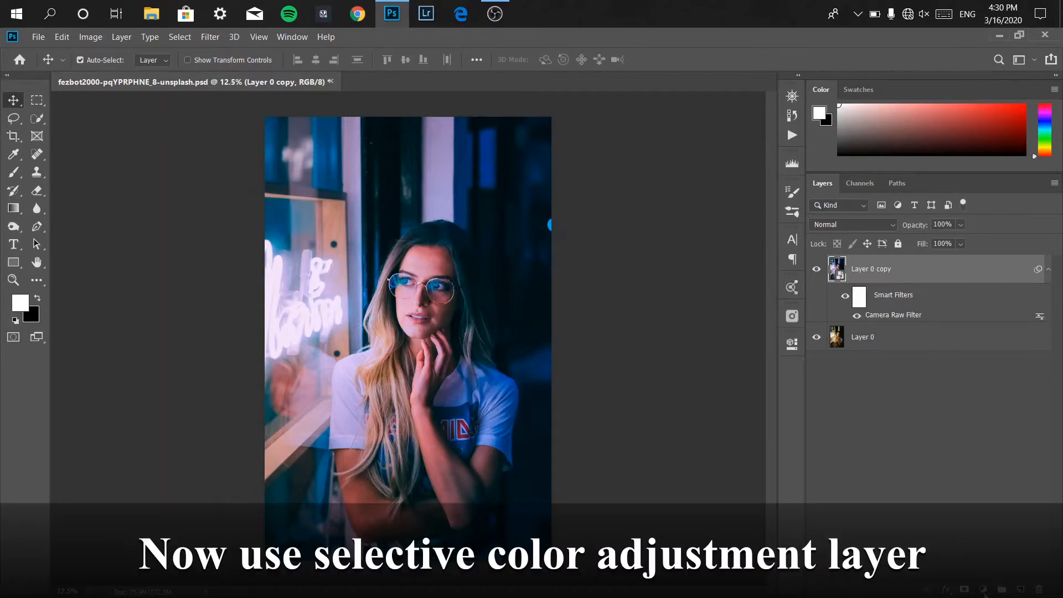
# Add a Selective Color adjustment layer and set Black to +7% for the Blacks.
pyautogui.click(983, 589)
pyautogui.click(1001, 586)
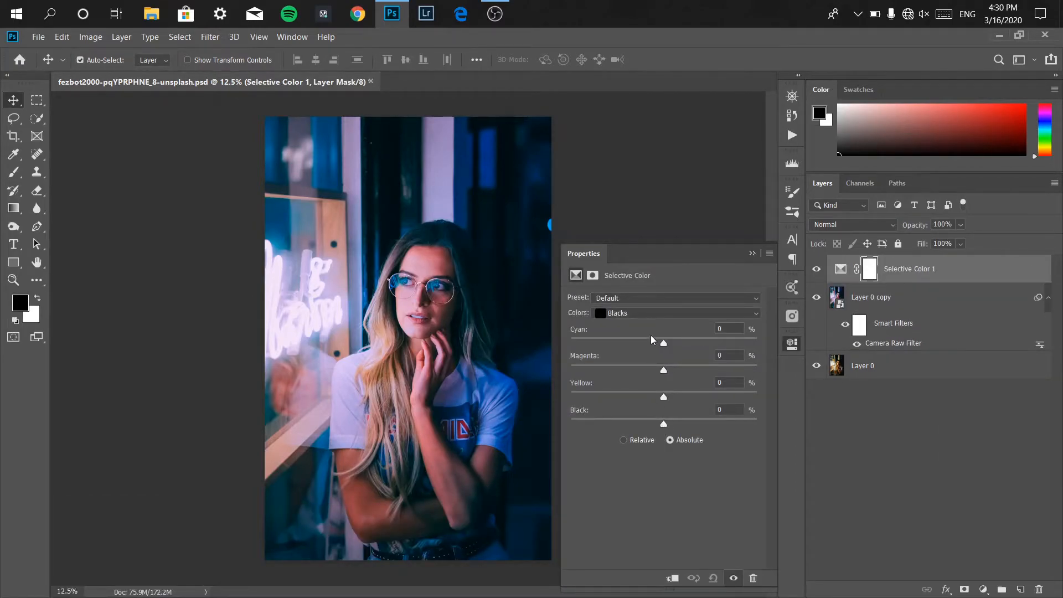
pyautogui.click(646, 313)
pyautogui.click(623, 417)
pyautogui.moveTo(663, 424); pyautogui.dragTo(671, 424)
pyautogui.click(728, 409)
pyautogui.write('7')
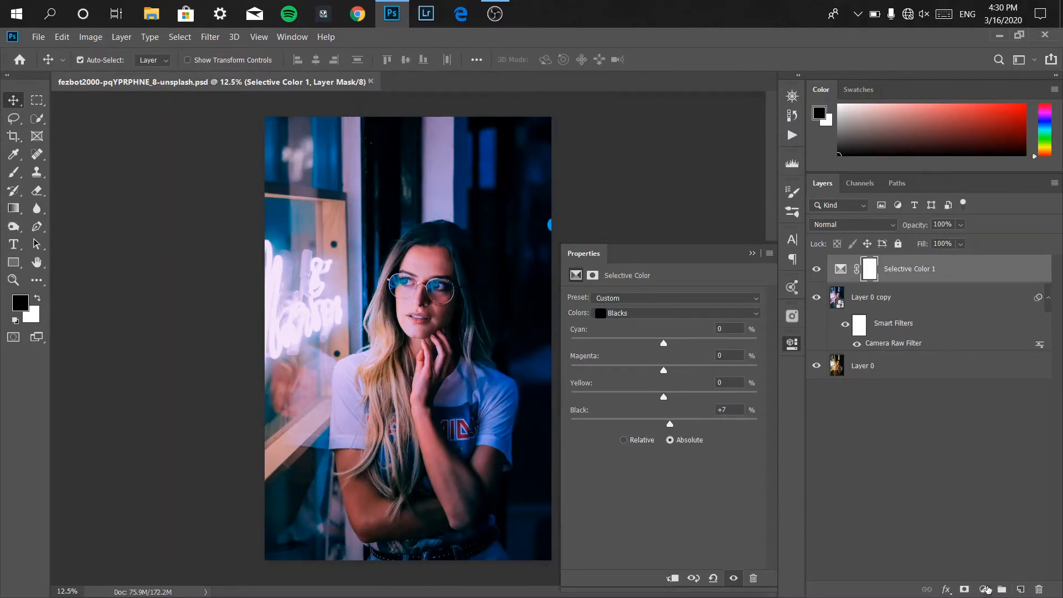
# Add a Curves adjustment layer and pull the Red channel curve down to about input 82, output 74.
pyautogui.click(984, 590)
pyautogui.click(977, 417)
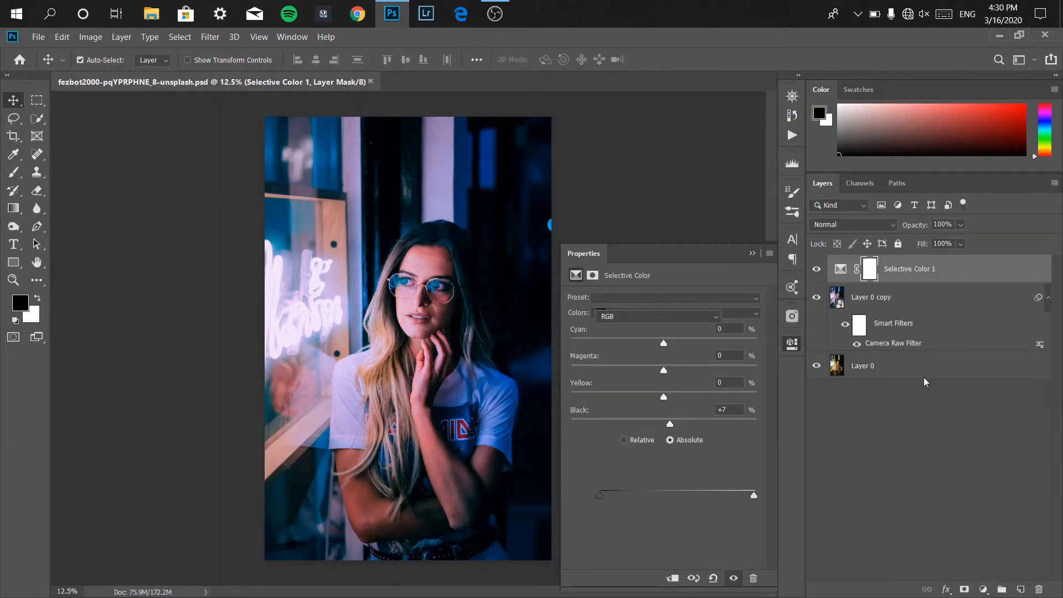
pyautogui.click(575, 319)
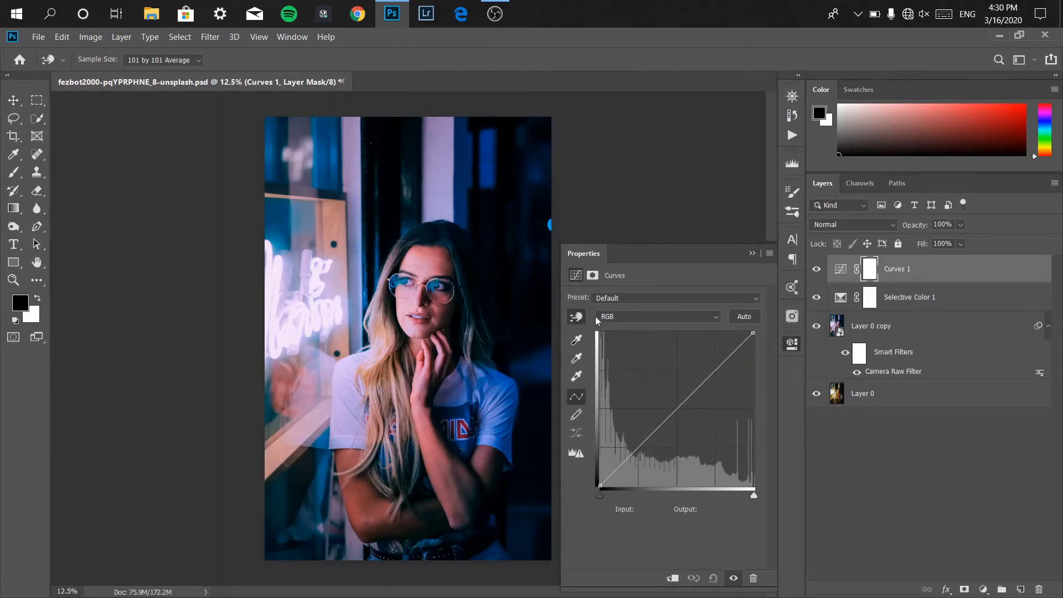
pyautogui.click(609, 316)
pyautogui.click(607, 340)
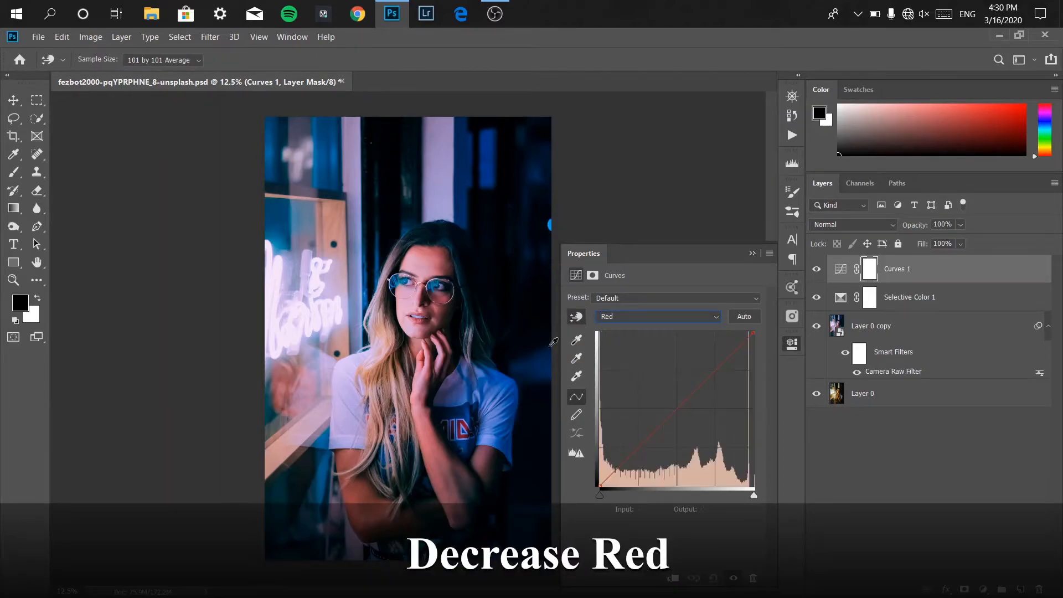
pyautogui.moveTo(440, 250); pyautogui.dragTo(440, 259)
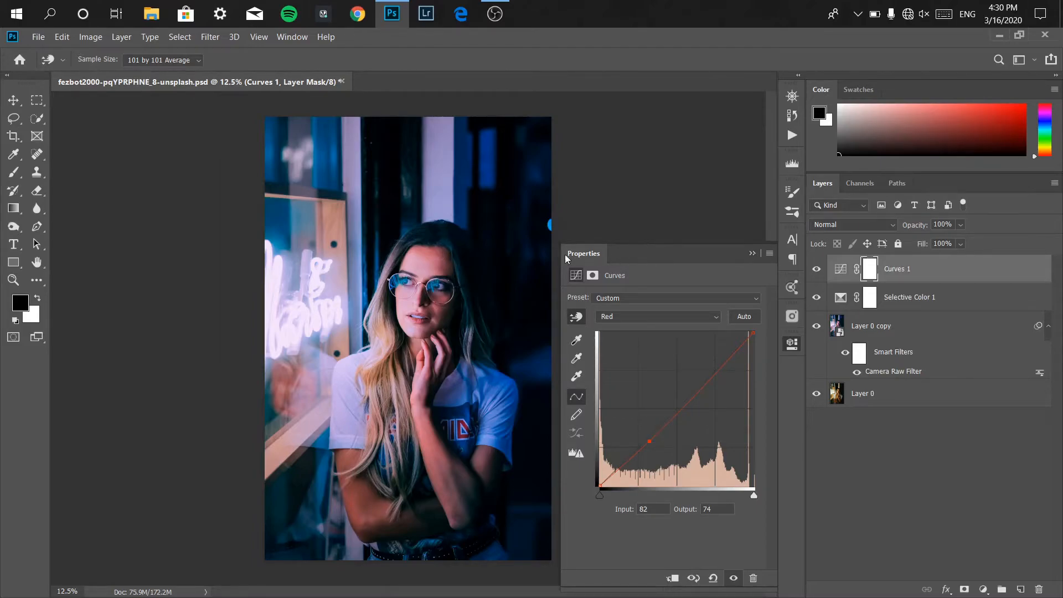
pyautogui.click(751, 254)
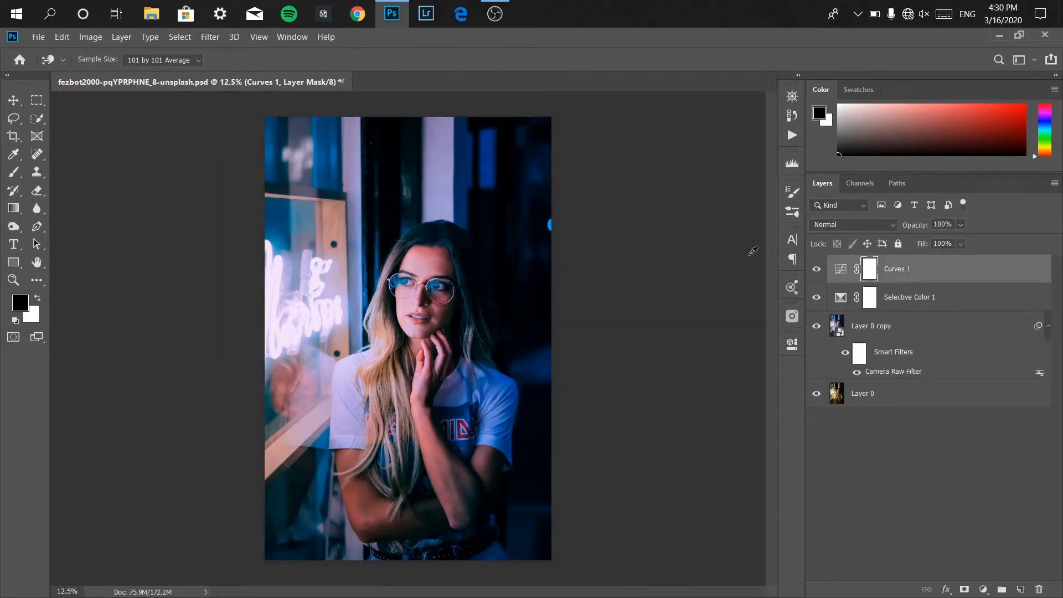
# Add another Curves adjustment layer and rename it highlight hair.
pyautogui.click(984, 590)
pyautogui.click(984, 415)
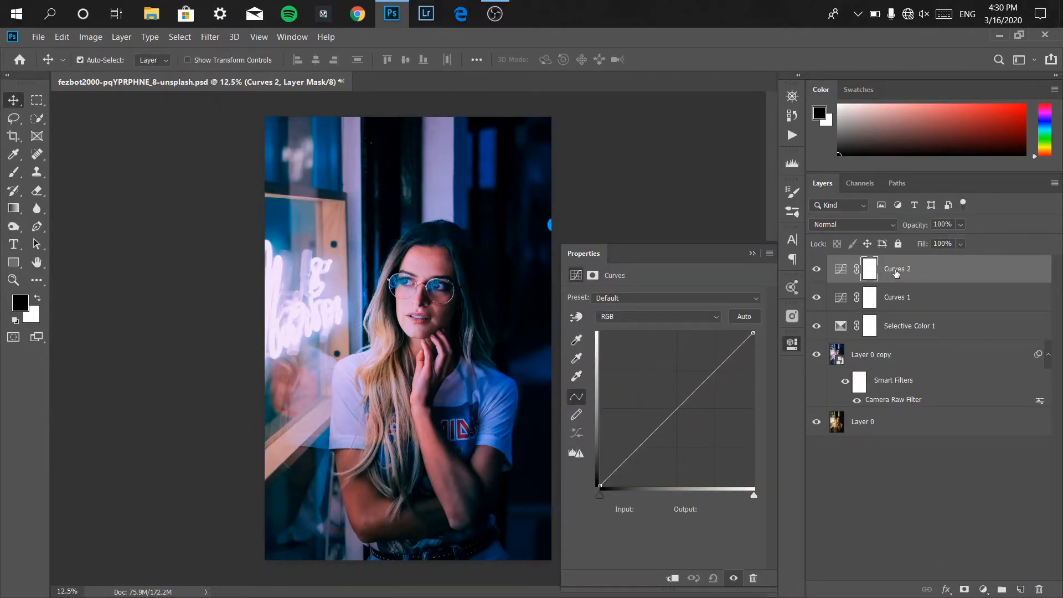
pyautogui.doubleClick(896, 270)
pyautogui.write('highlight hair')
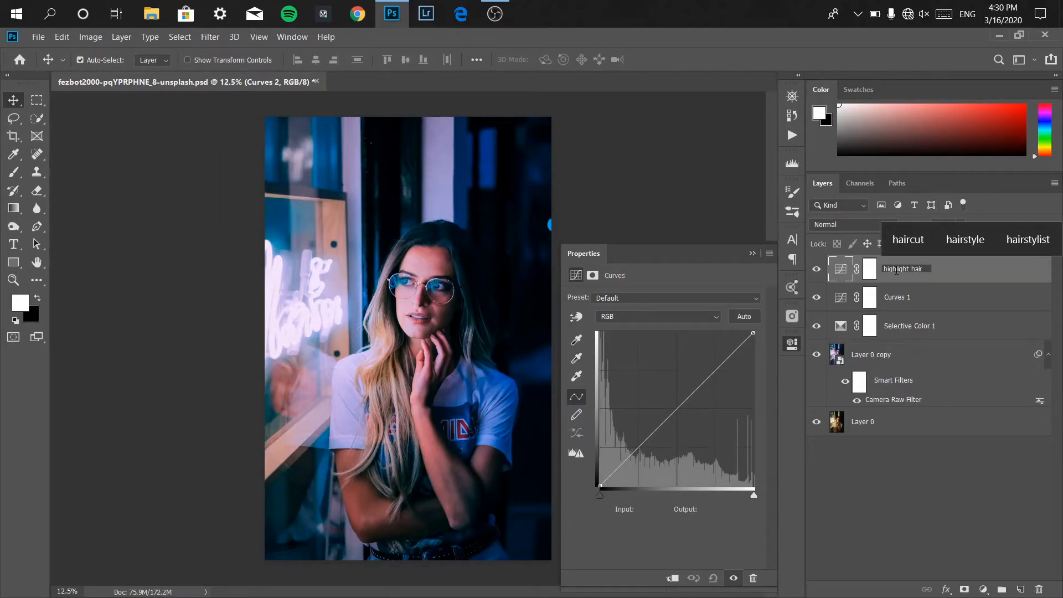
pyautogui.press('Return')
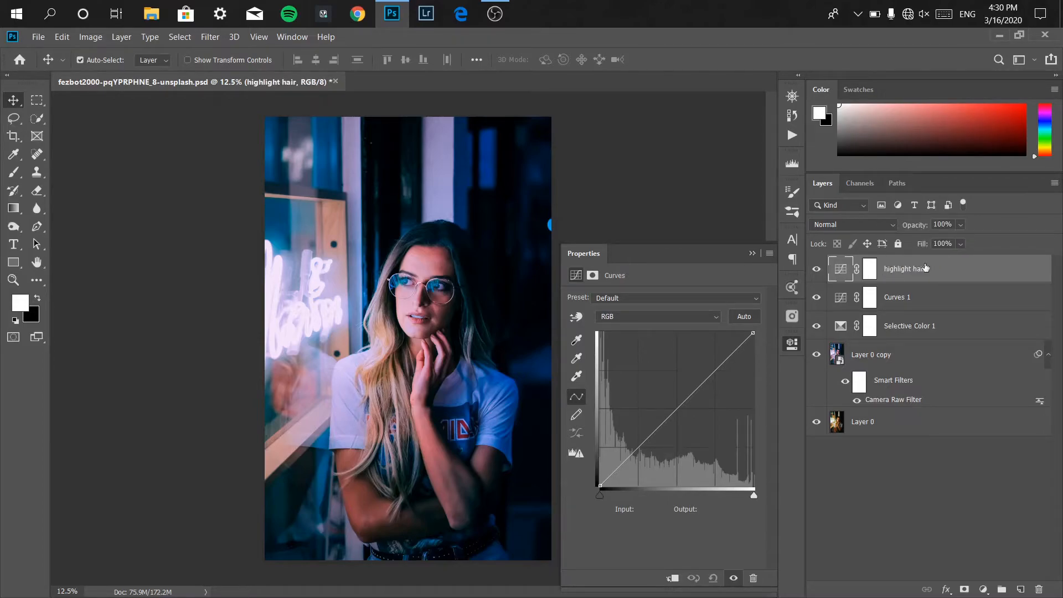
# On the highlight hair Curves, raise the RGB curve to about input 107, output 142 and lower the Blue curve to about input 134, output 120.
pyautogui.moveTo(676, 410)
pyautogui.mouseDown()
pyautogui.moveTo(672, 392)
pyautogui.moveTo(665, 400)
pyautogui.mouseUp()
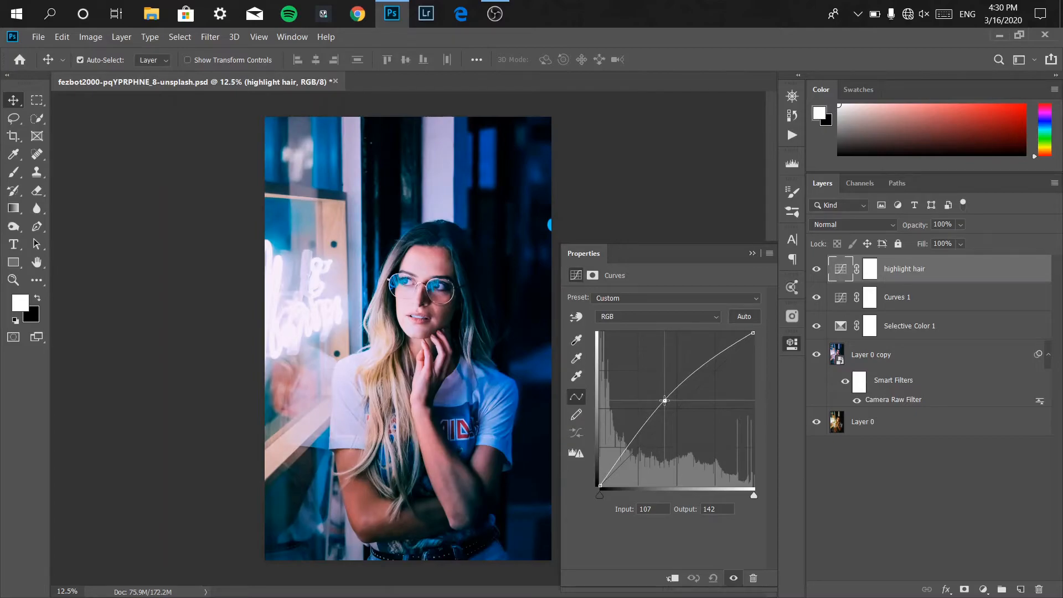
pyautogui.click(658, 320)
pyautogui.click(639, 361)
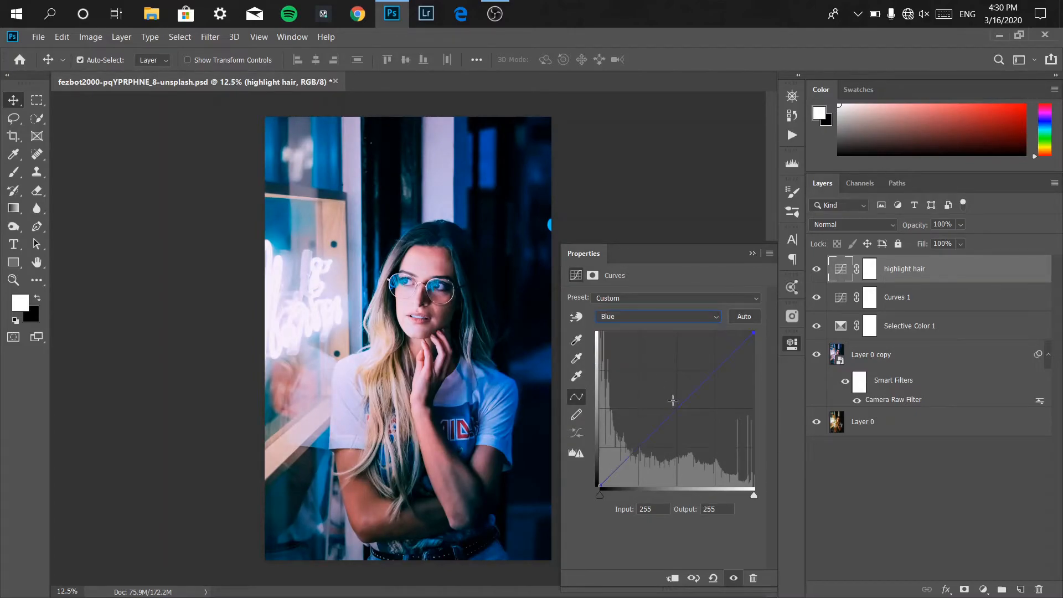
pyautogui.moveTo(679, 411); pyautogui.dragTo(680, 414)
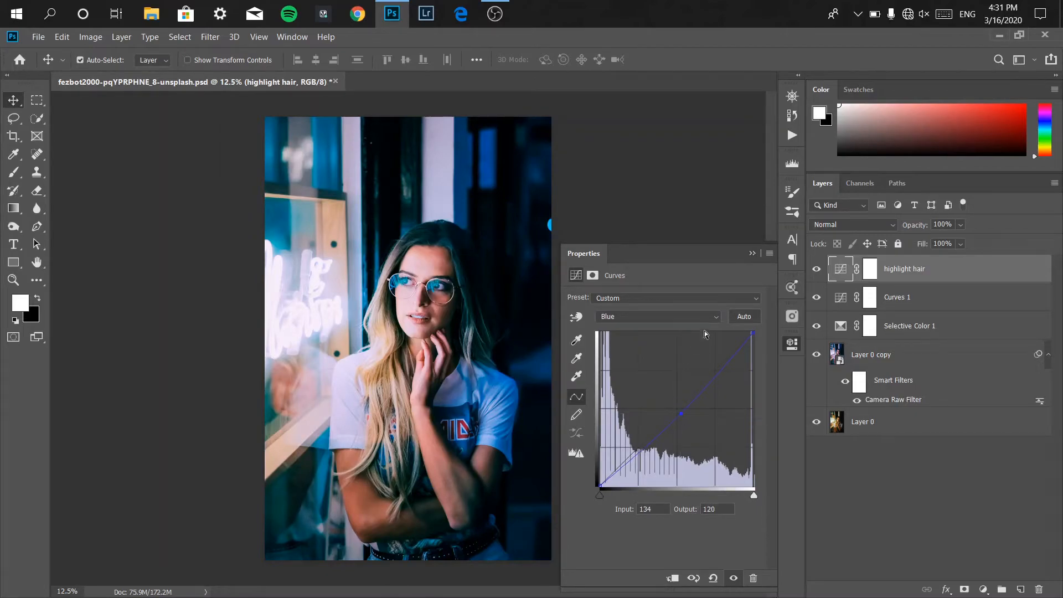
pyautogui.click(752, 253)
# Invert the highlight hair layer mask to black and choose a Soft Round brush.
pyautogui.click(868, 271)
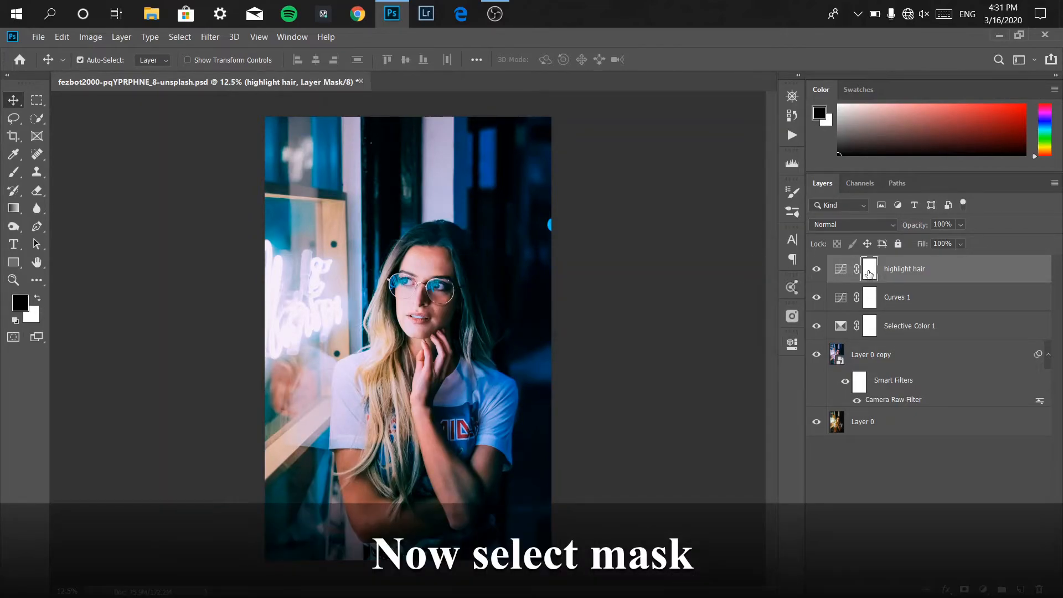
pyautogui.hotkey('ctrl', 'i')
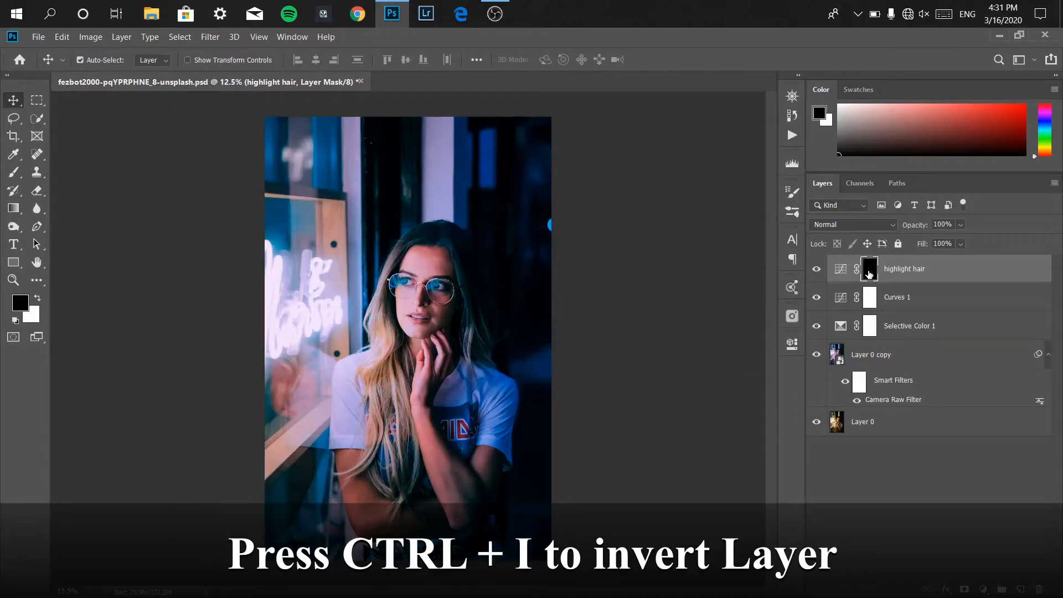
pyautogui.click(16, 168)
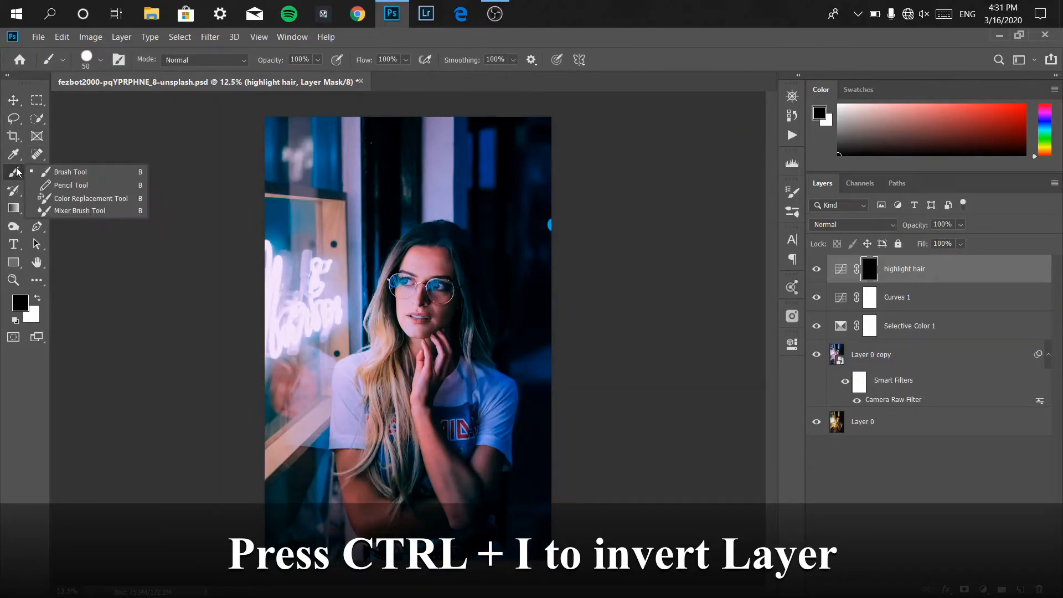
pyautogui.click(50, 173)
pyautogui.click(100, 60)
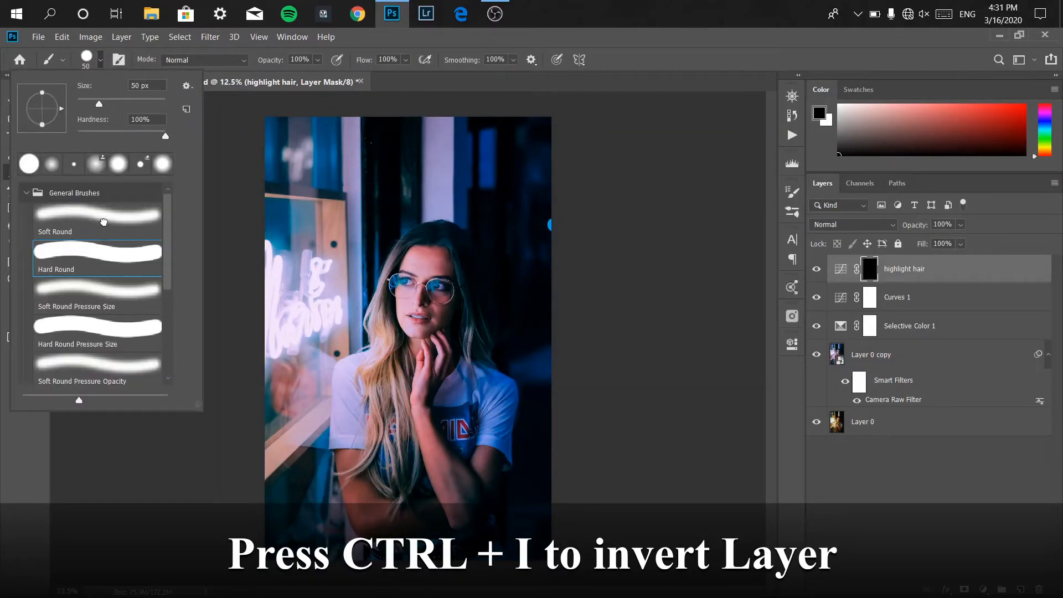
pyautogui.click(100, 60)
pyautogui.click(37, 300)
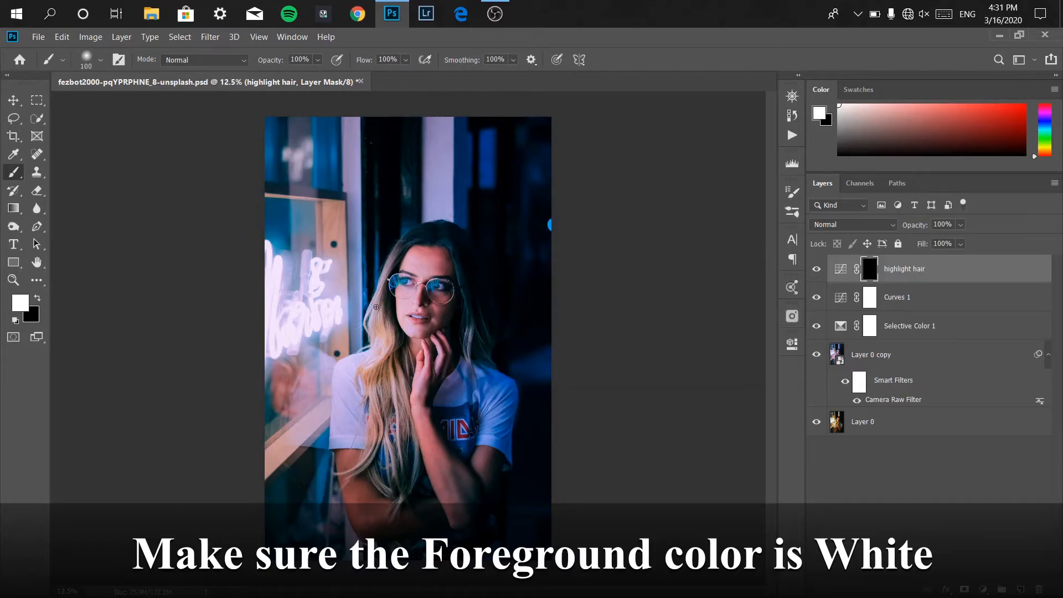
# Paint white on the mask over the woman's hair to reveal the brightening curve there.
pyautogui.moveTo(381, 316)
pyautogui.mouseDown()
pyautogui.moveTo(356, 475)
pyautogui.moveTo(395, 390)
pyautogui.moveTo(407, 454)
pyautogui.moveTo(397, 479)
pyautogui.moveTo(414, 499)
pyautogui.moveTo(399, 355)
pyautogui.moveTo(406, 394)
pyautogui.mouseUp()
pyautogui.moveTo(471, 297); pyautogui.dragTo(491, 356)
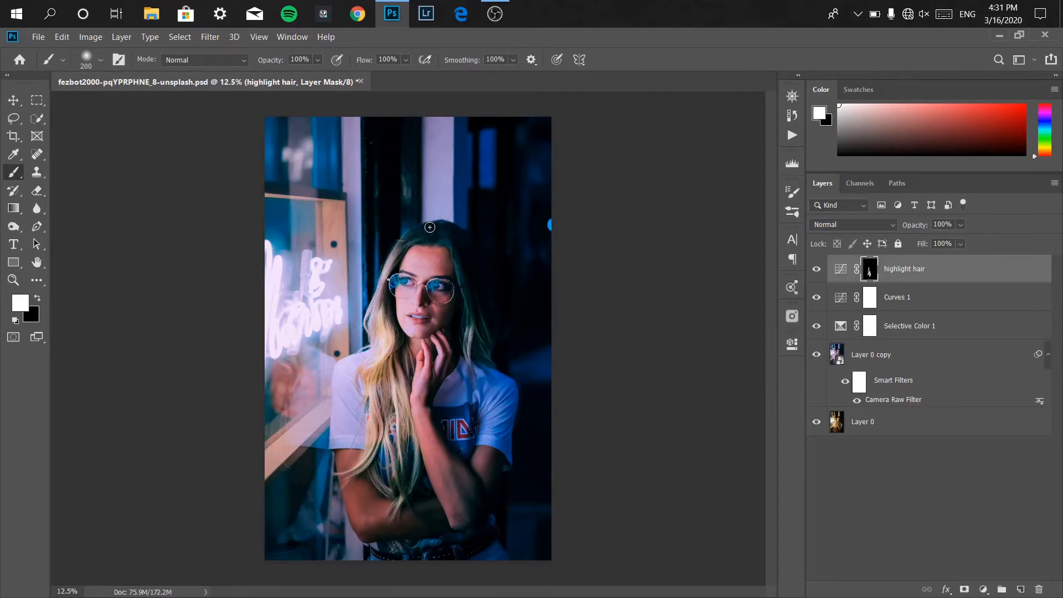
pyautogui.moveTo(377, 275)
pyautogui.mouseDown()
pyautogui.moveTo(382, 298)
pyautogui.moveTo(366, 313)
pyautogui.moveTo(391, 332)
pyautogui.moveTo(396, 398)
pyautogui.moveTo(373, 454)
pyautogui.moveTo(355, 474)
pyautogui.mouseUp()
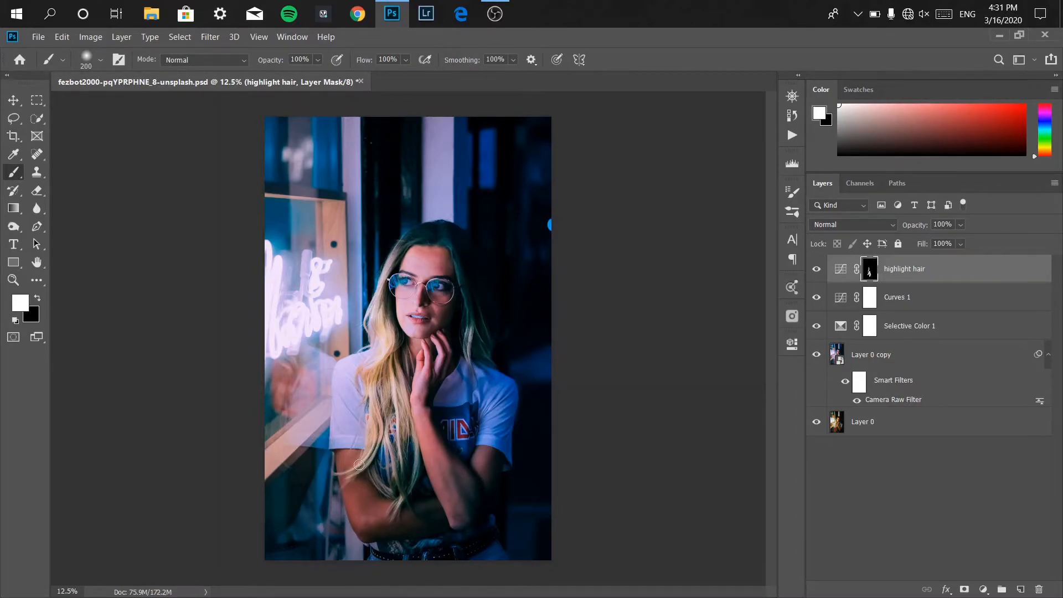
# Open the highlight hair layer's Blending Options and adjust the Underlying Layer Blend If black slider.
pyautogui.doubleClick(1014, 274)
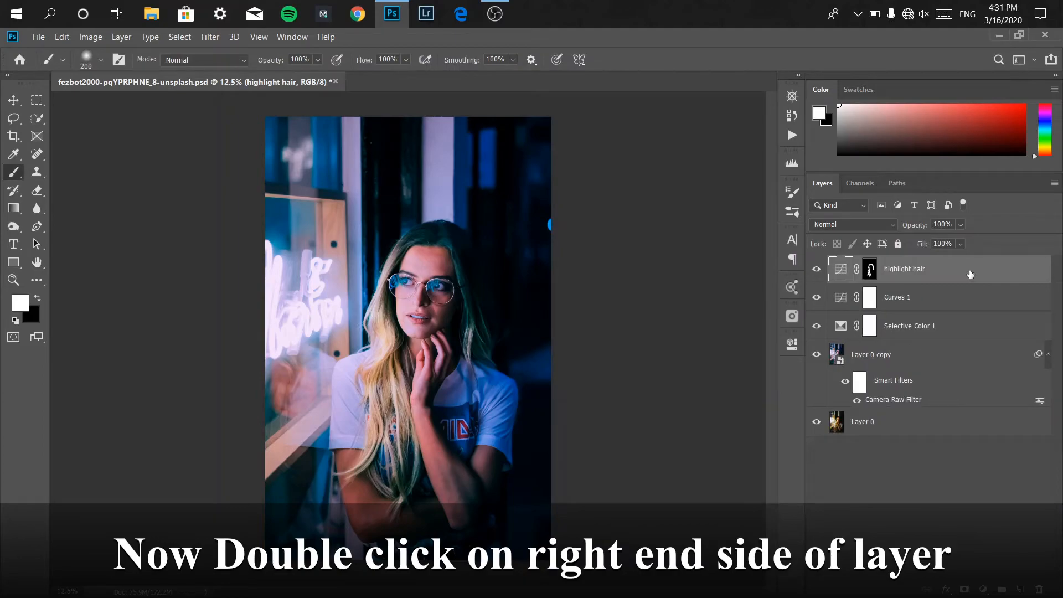
pyautogui.press('h')
pyautogui.doubleClick(985, 271)
pyautogui.moveTo(829, 245); pyautogui.dragTo(827, 189)
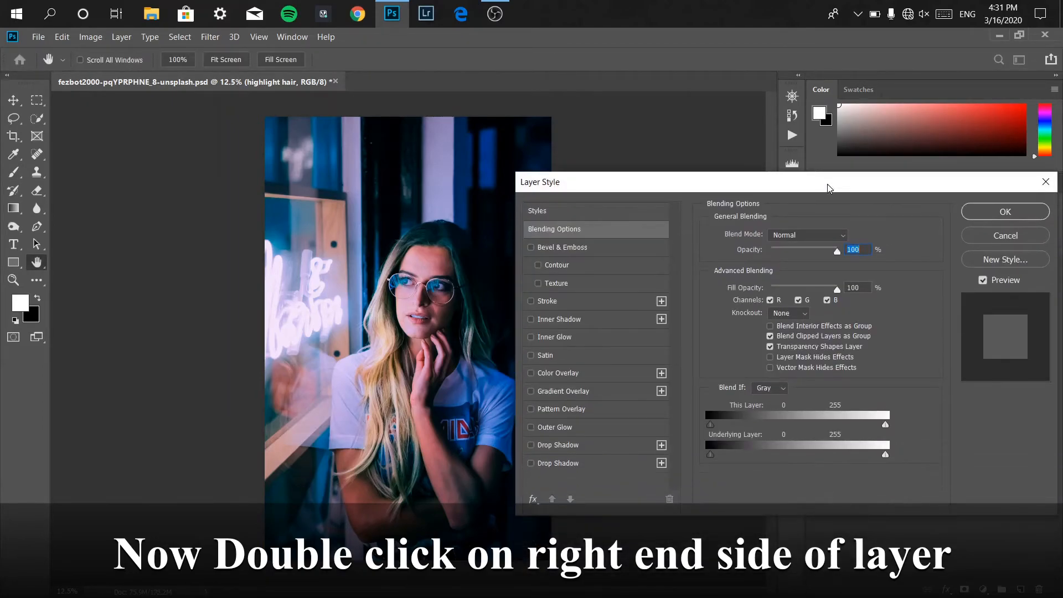
pyautogui.moveTo(710, 455)
pyautogui.mouseDown()
pyautogui.moveTo(746, 457)
pyautogui.moveTo(702, 455)
pyautogui.mouseUp()
pyautogui.click(992, 219)
# Lower the highlight hair layer's opacity to 25%.
pyautogui.click(958, 226)
pyautogui.moveTo(973, 240); pyautogui.dragTo(928, 243)
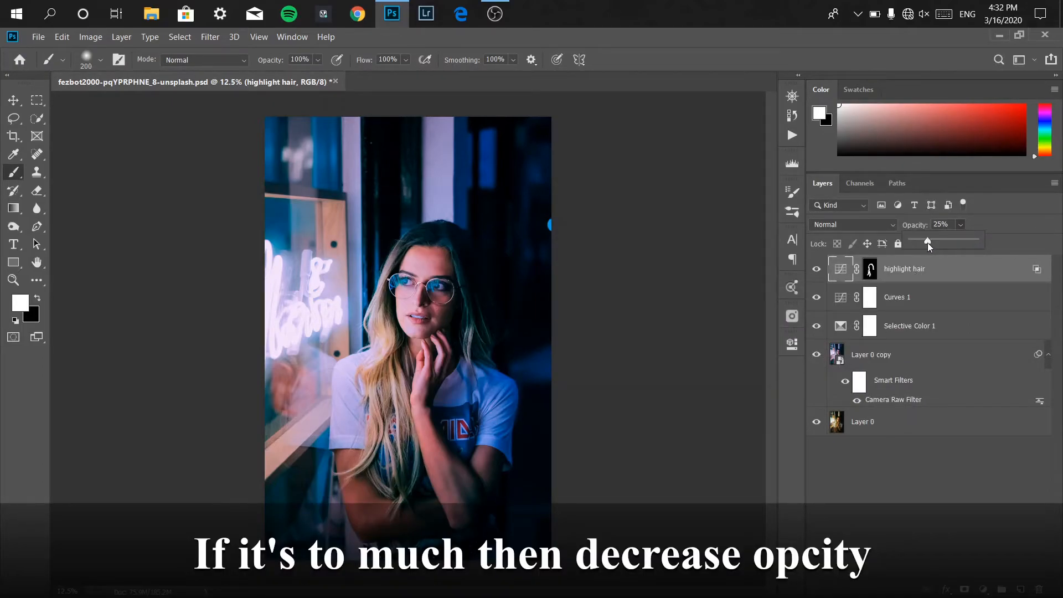
pyautogui.moveTo(948, 225); pyautogui.dragTo(927, 226)
pyautogui.write('2')
pyautogui.press('Return')
# Toggle the highlight hair layer's visibility to compare before and after.
pyautogui.click(817, 271)
pyautogui.click(818, 271)
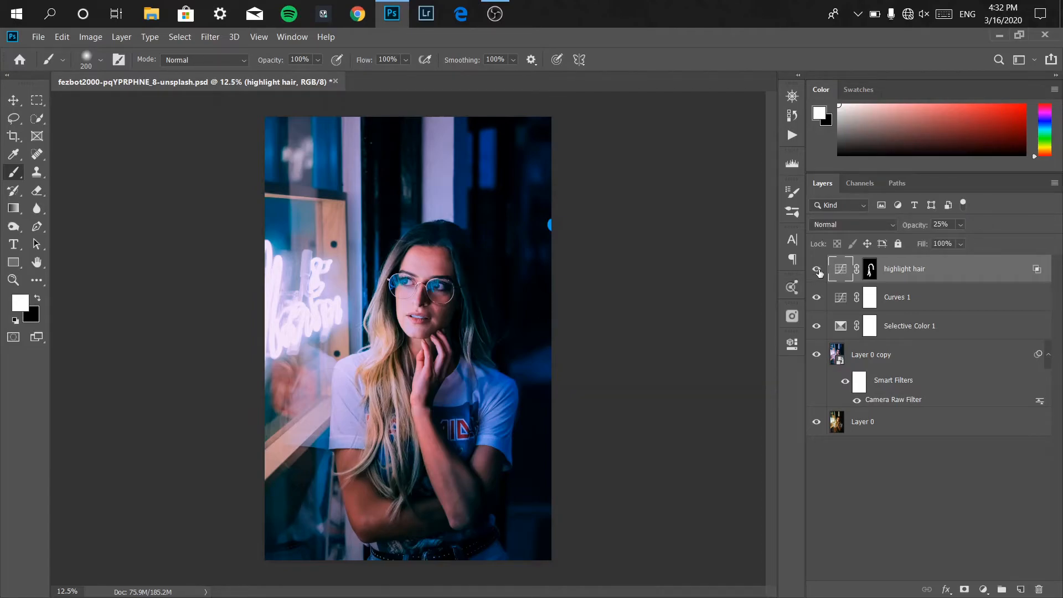
pyautogui.click(819, 271)
pyautogui.click(819, 271)
# Add a Hue/Saturation adjustment layer, set the Reds saturation to +30, and invert its mask to black.
pyautogui.click(984, 590)
pyautogui.click(990, 456)
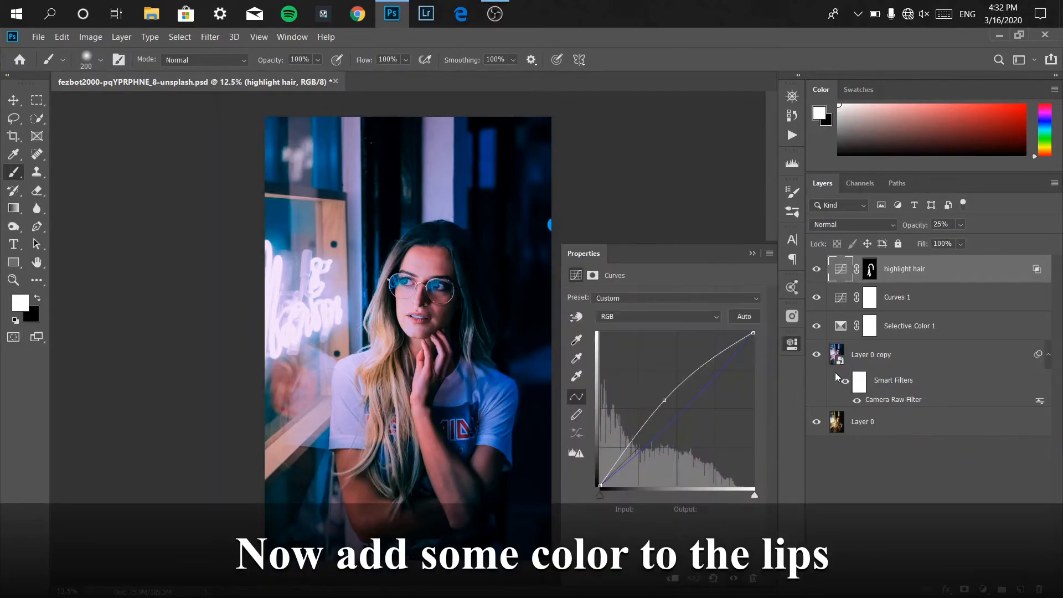
pyautogui.click(609, 317)
pyautogui.click(615, 342)
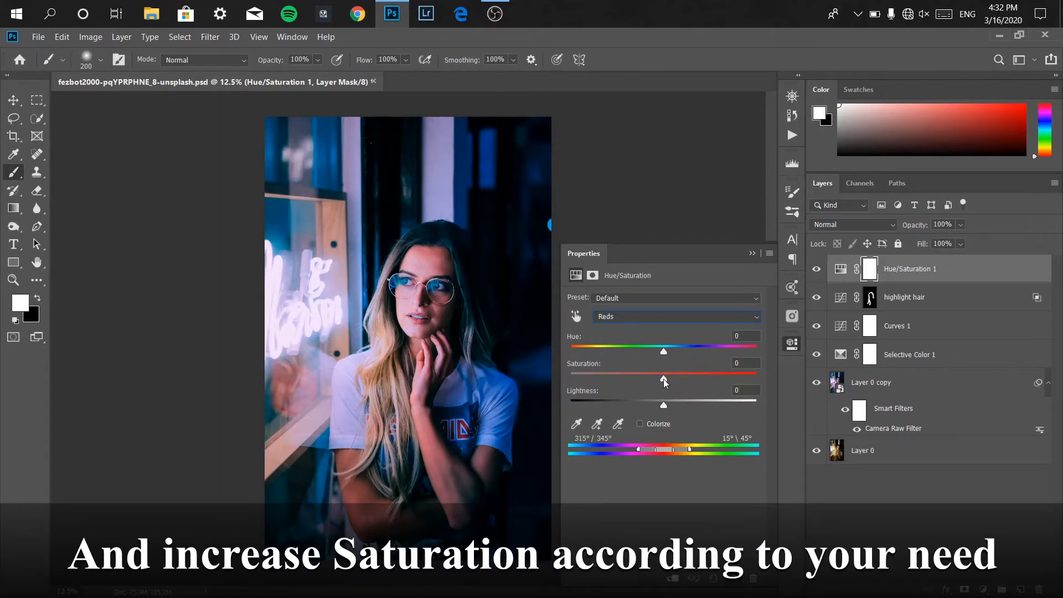
pyautogui.moveTo(663, 379); pyautogui.dragTo(689, 381)
pyautogui.moveTo(749, 366); pyautogui.dragTo(731, 362)
pyautogui.write('30')
pyautogui.click(751, 253)
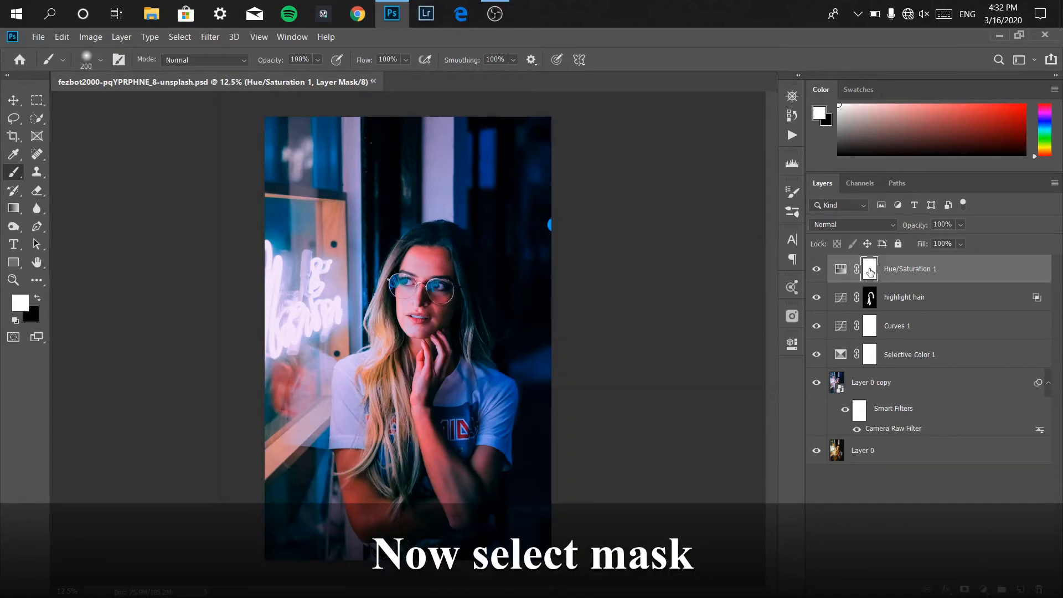
pyautogui.hotkey('ctrl', 'i')
# Paint white on the Hue/Saturation mask over the lips with a 60 px brush, checking coverage with the mask overlay.
pyautogui.hotkey('ctrl', '+')
pyautogui.hotkey('ctrl', '+')
pyautogui.hotkey('ctrl', '+')
pyautogui.hotkey('ctrl', '+')
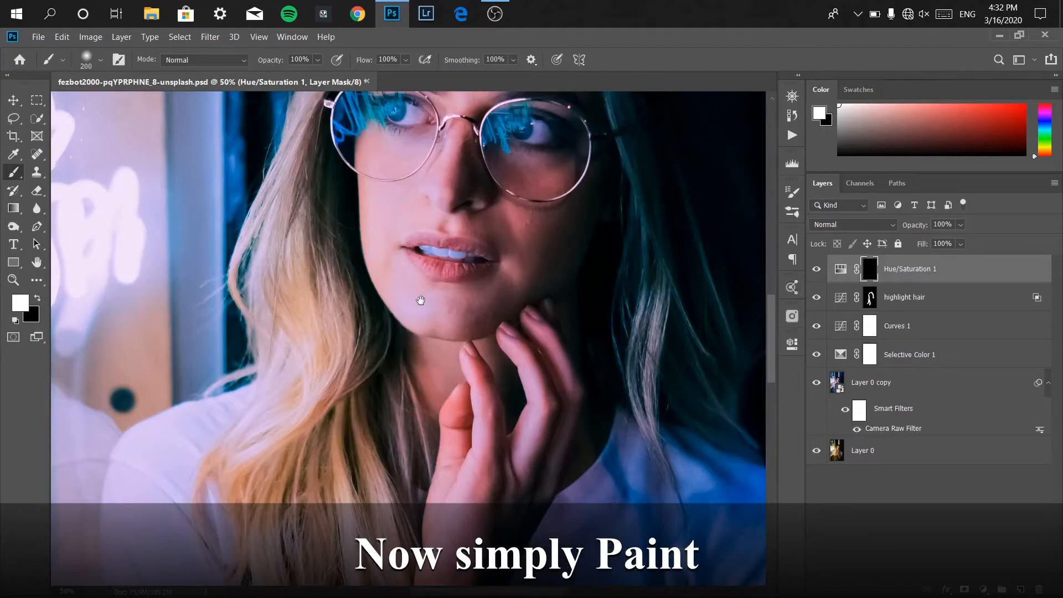
pyautogui.scroll(2, 423, 289)
pyautogui.press('[')
pyautogui.press('[')
pyautogui.press('[')
pyautogui.press('[')
pyautogui.press('[')
pyautogui.press('[')
pyautogui.press('[')
pyautogui.press('[')
pyautogui.press('[')
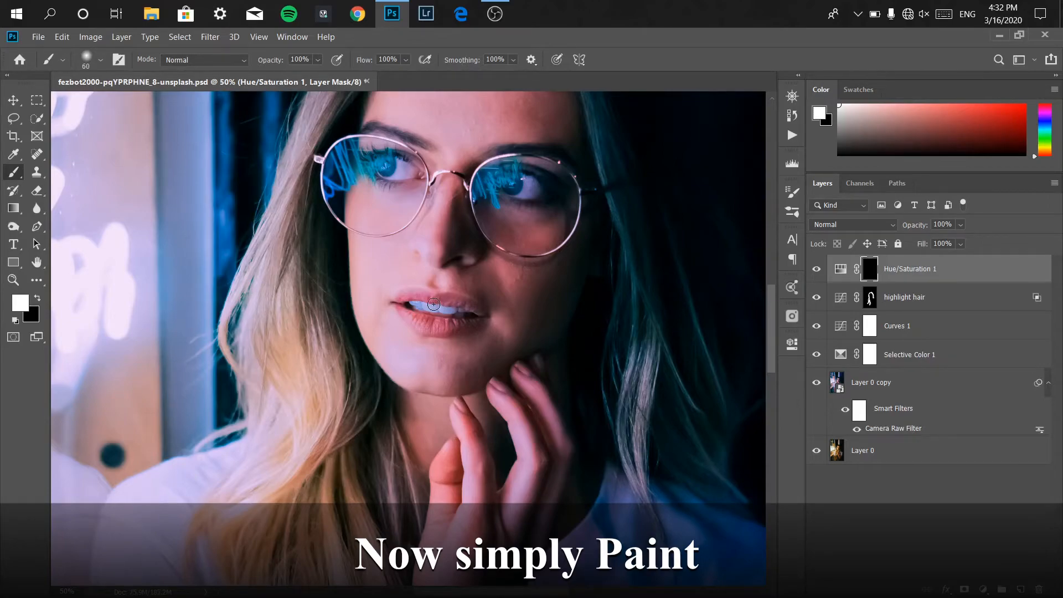
pyautogui.press('\\')
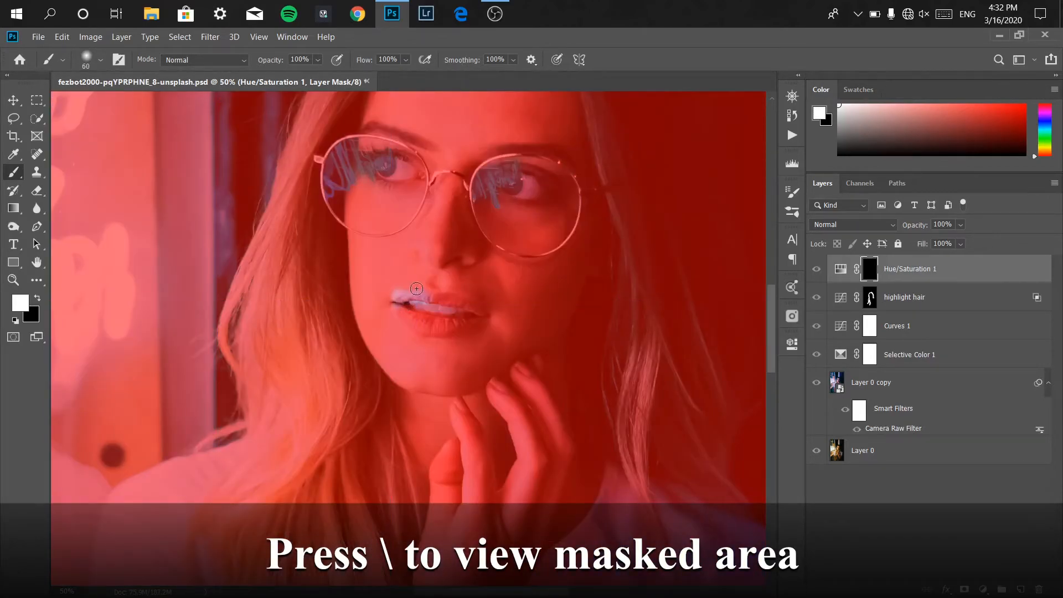
pyautogui.moveTo(416, 288)
pyautogui.mouseDown()
pyautogui.moveTo(485, 320)
pyautogui.moveTo(403, 303)
pyautogui.moveTo(414, 329)
pyautogui.moveTo(467, 331)
pyautogui.moveTo(493, 312)
pyautogui.moveTo(439, 295)
pyautogui.moveTo(438, 308)
pyautogui.moveTo(476, 314)
pyautogui.moveTo(396, 301)
pyautogui.moveTo(444, 327)
pyautogui.moveTo(394, 304)
pyautogui.moveTo(420, 327)
pyautogui.moveTo(486, 318)
pyautogui.moveTo(454, 323)
pyautogui.moveTo(487, 323)
pyautogui.mouseUp()
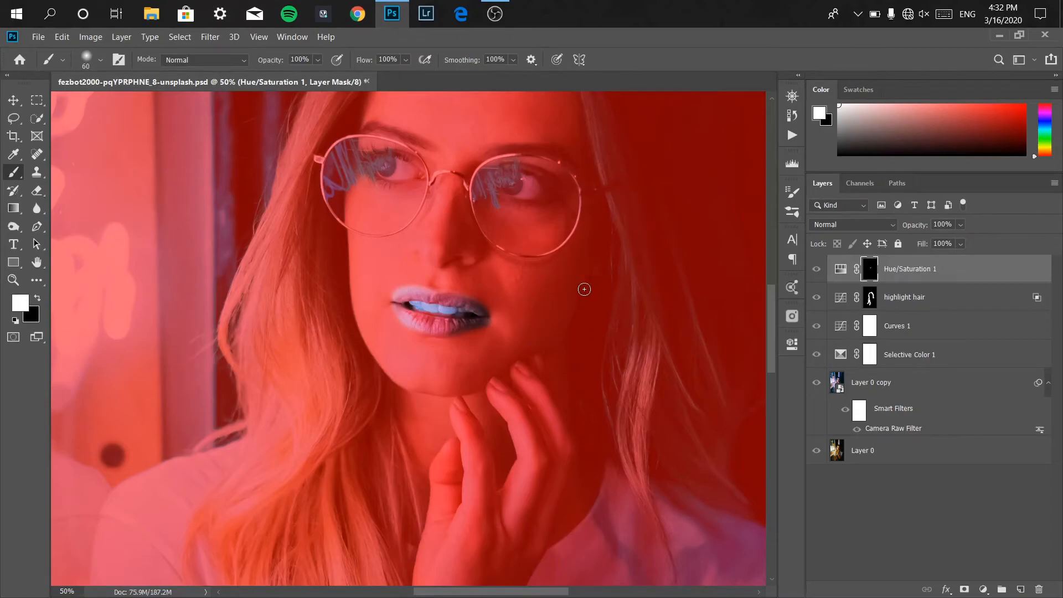
pyautogui.press('\\')
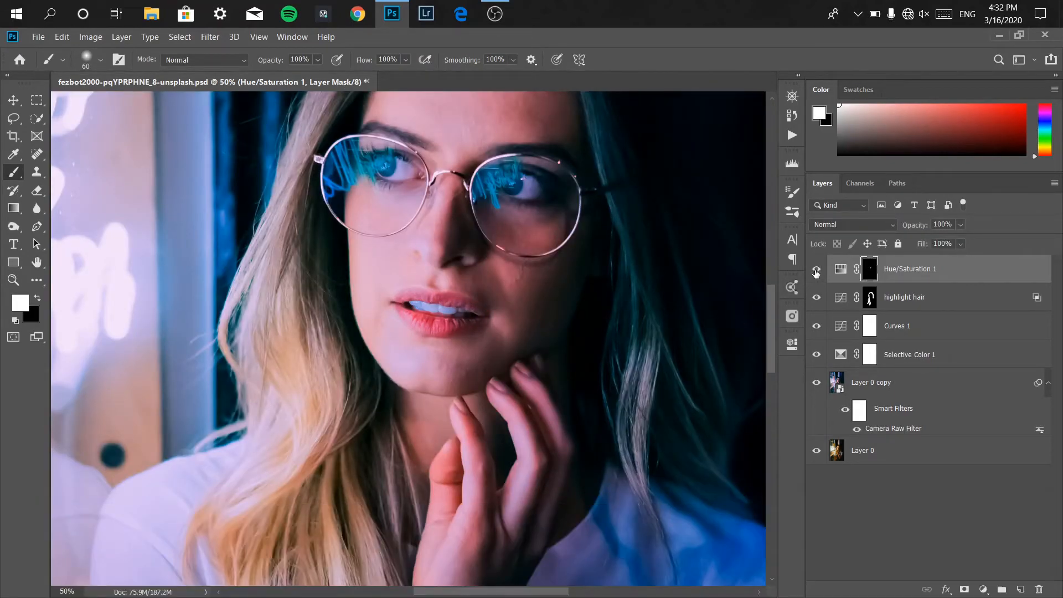
pyautogui.hotkey('ctrl', '-')
pyautogui.hotkey('ctrl', '-')
pyautogui.hotkey('ctrl', '-')
pyautogui.hotkey('ctrl', '-')
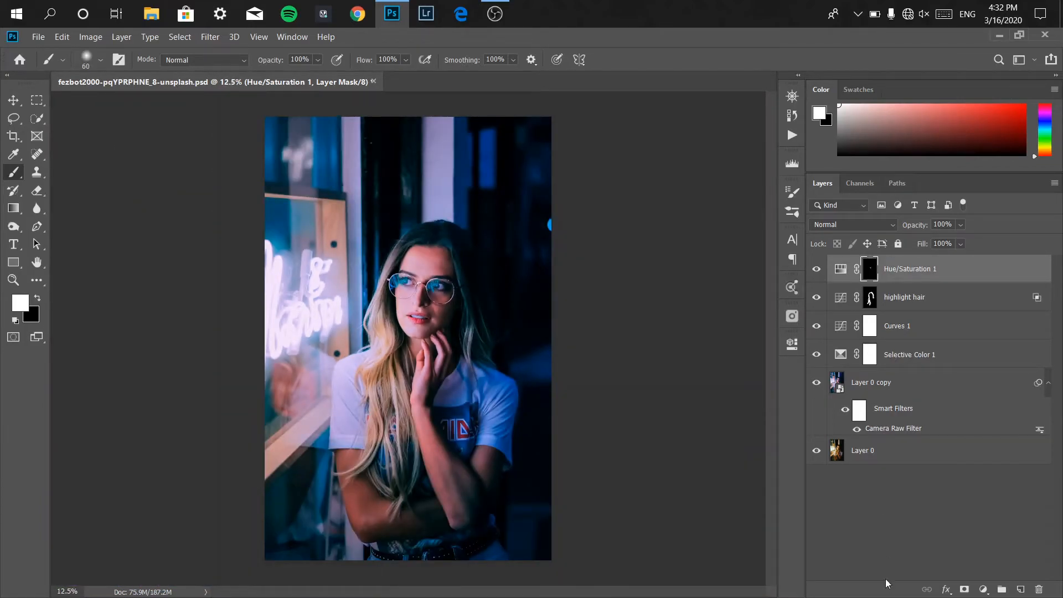
# Add a Photo Filter adjustment layer with the default Warming Filter (85).
pyautogui.click(982, 588)
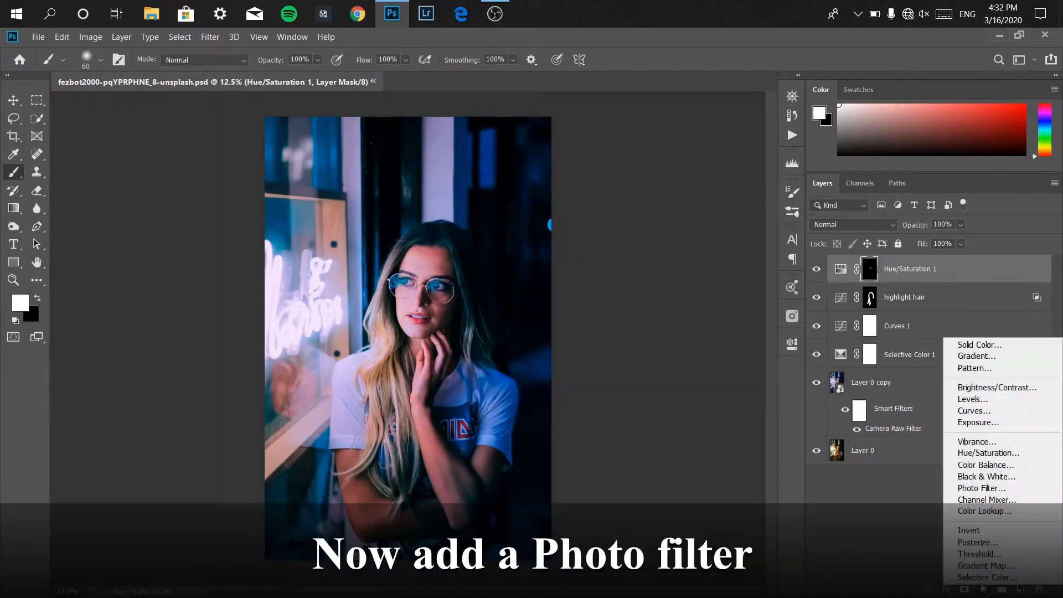
pyautogui.click(976, 493)
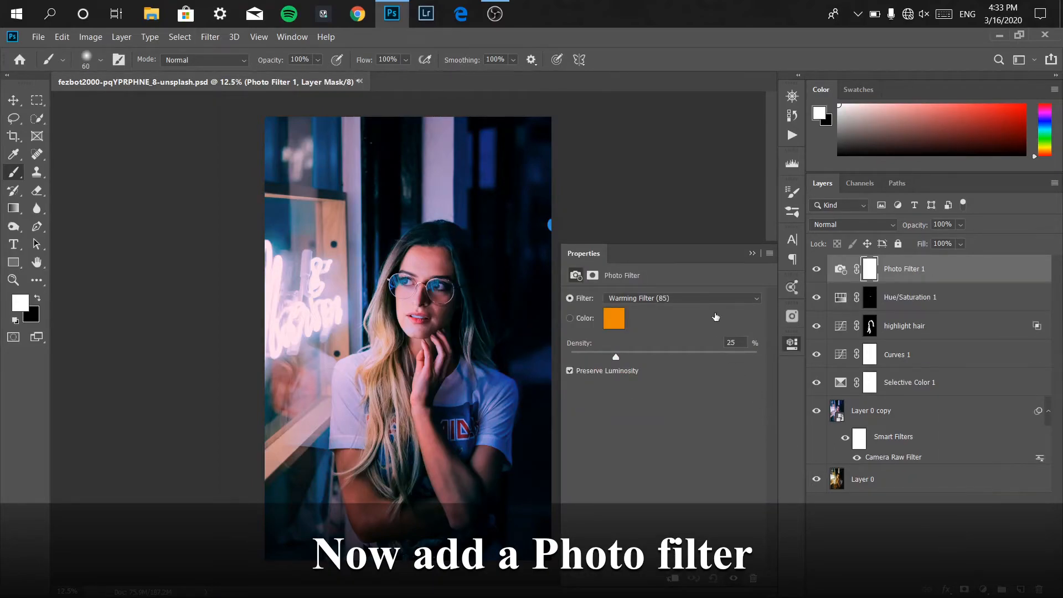
pyautogui.click(753, 253)
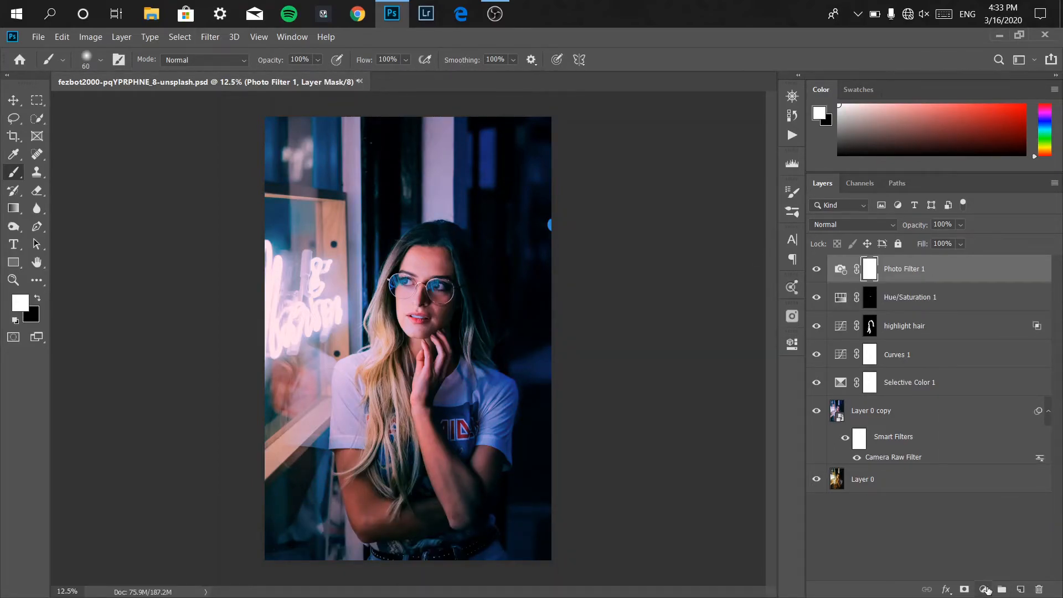
# Add a Curves adjustment layer, anchor a shadow point, and lift the black point to about output 21 to fade the blacks.
pyautogui.click(985, 589)
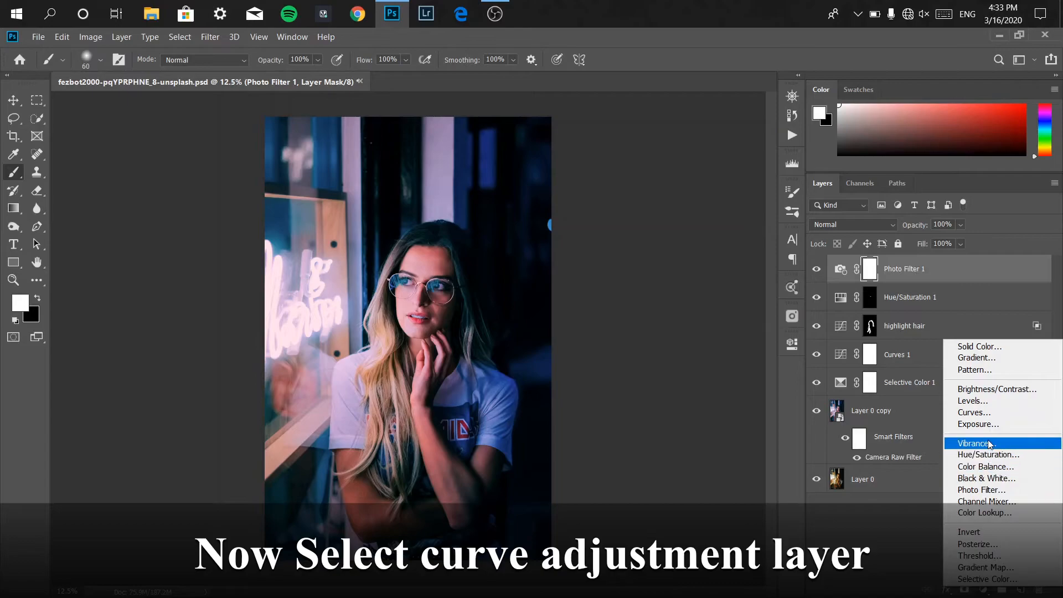
pyautogui.click(983, 414)
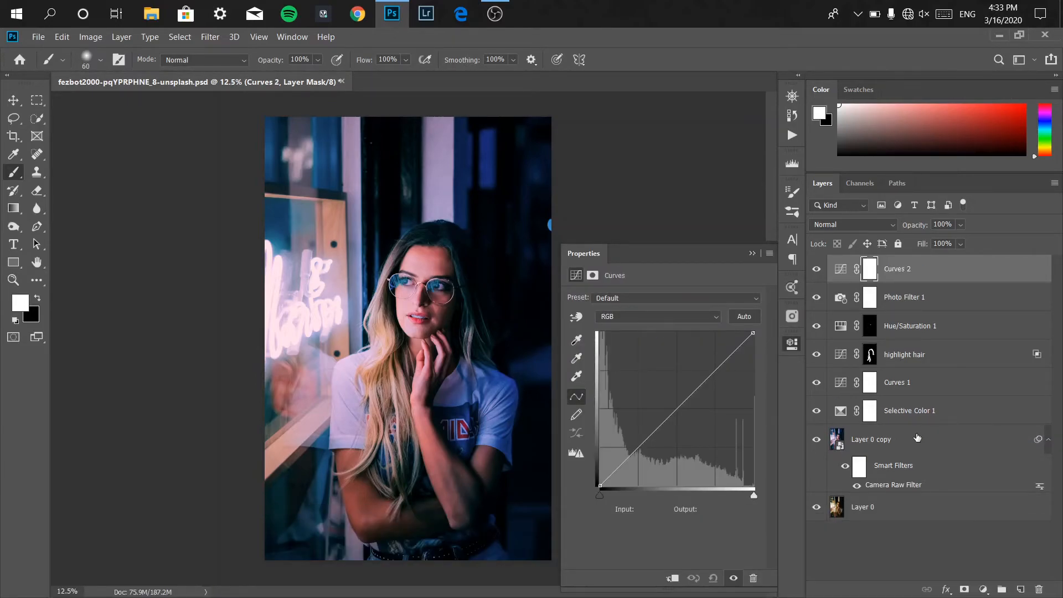
pyautogui.click(629, 454)
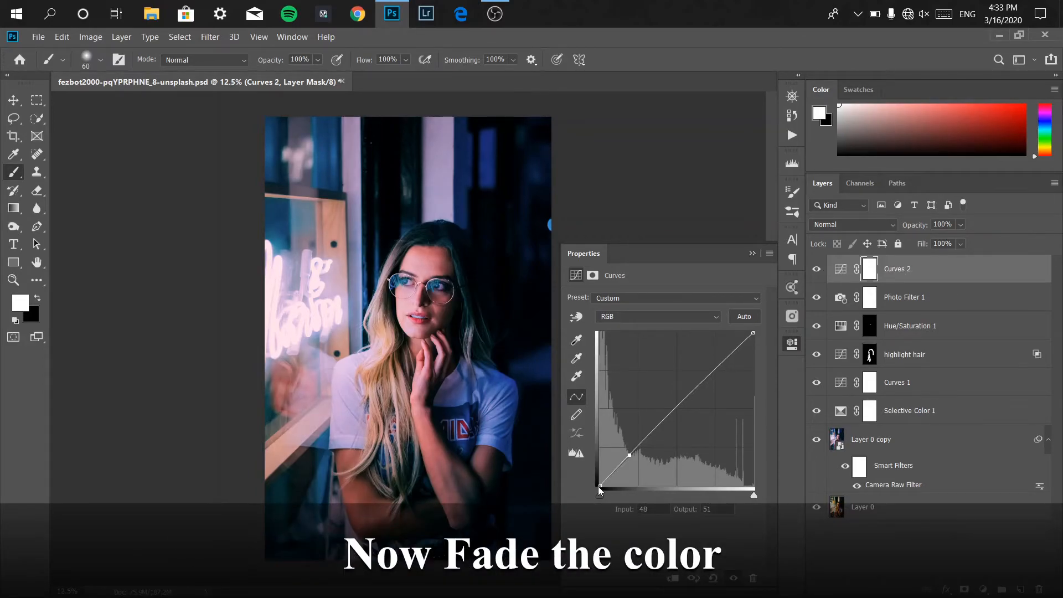
pyautogui.moveTo(599, 485); pyautogui.dragTo(601, 471)
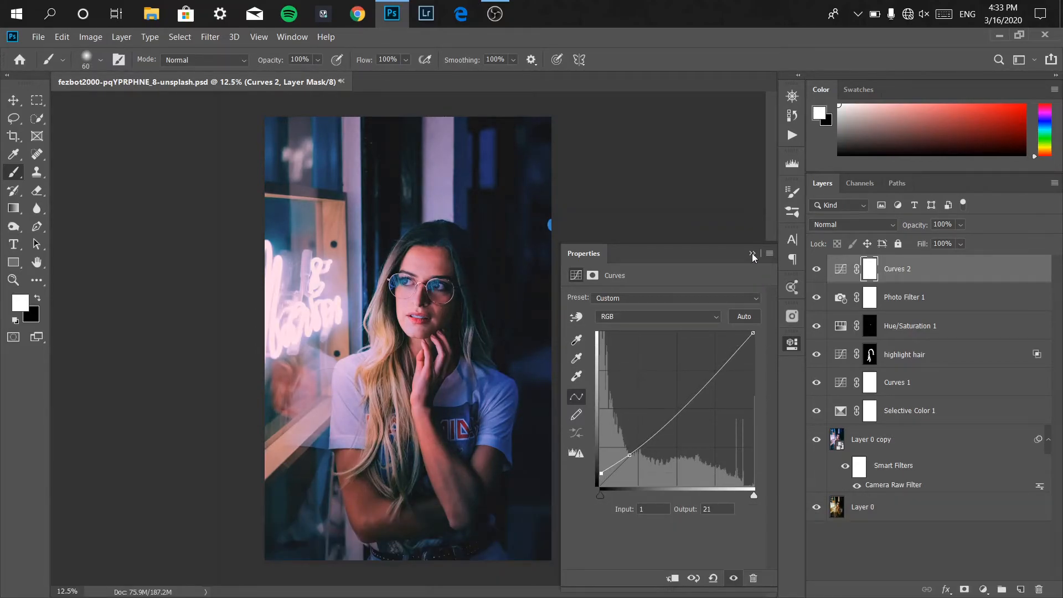
pyautogui.click(751, 253)
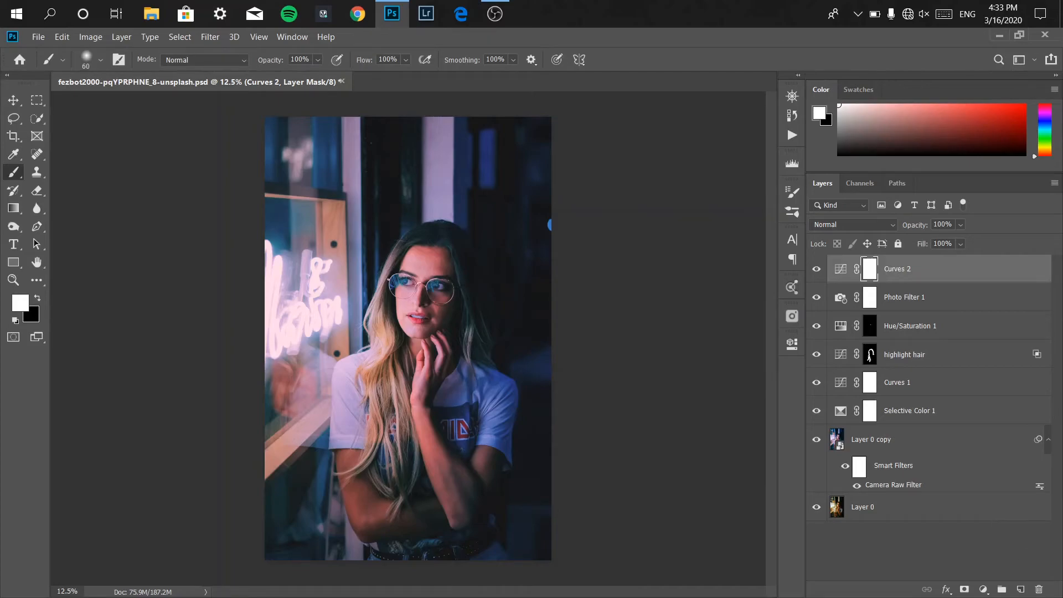
# Add a Levels adjustment layer and raise the black input level to deepen the shadows.
pyautogui.click(983, 589)
pyautogui.click(984, 410)
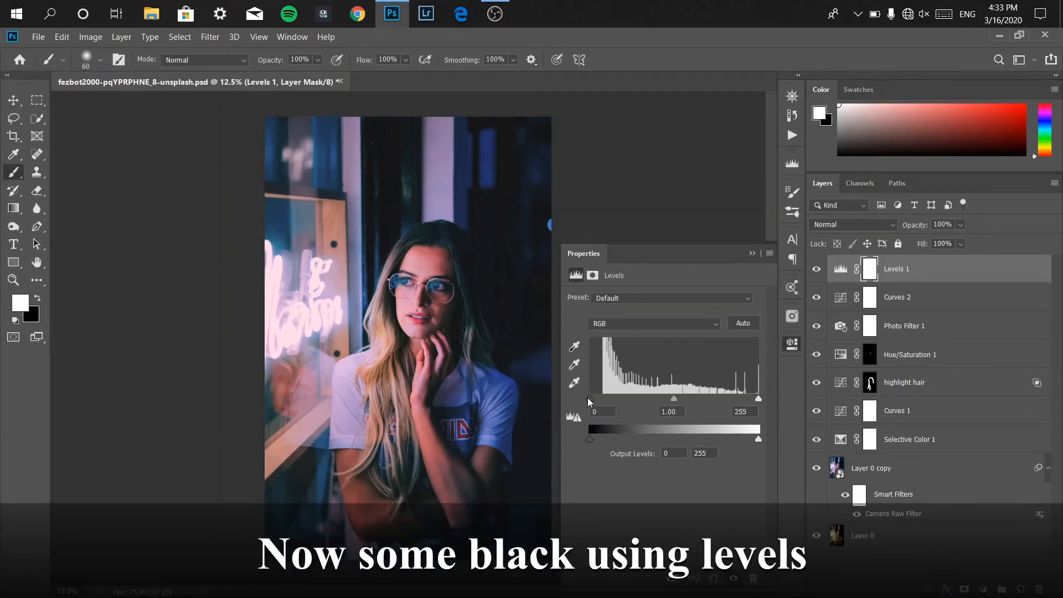
pyautogui.moveTo(590, 402); pyautogui.dragTo(600, 403)
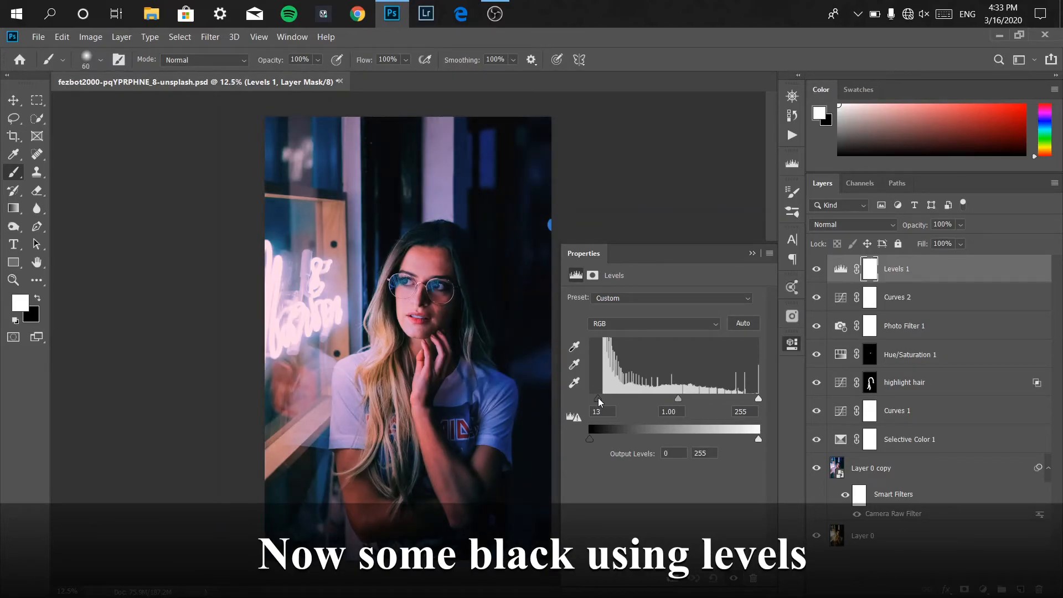
pyautogui.click(587, 413)
pyautogui.write('1')
pyautogui.click(753, 252)
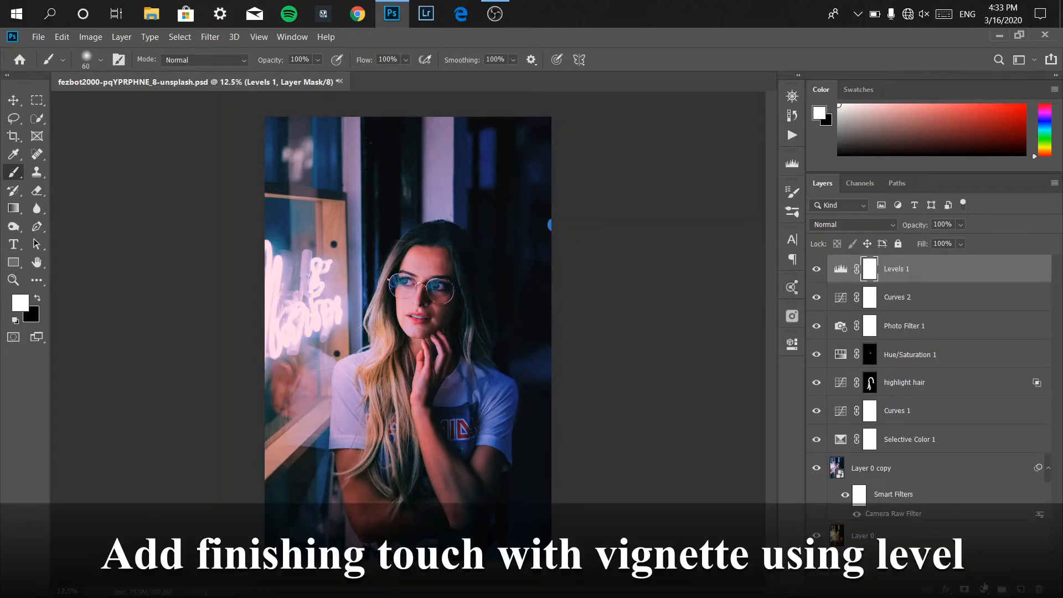
# Add another Levels adjustment layer and lower the white output level to 153 for a vignette.
pyautogui.click(983, 589)
pyautogui.click(984, 407)
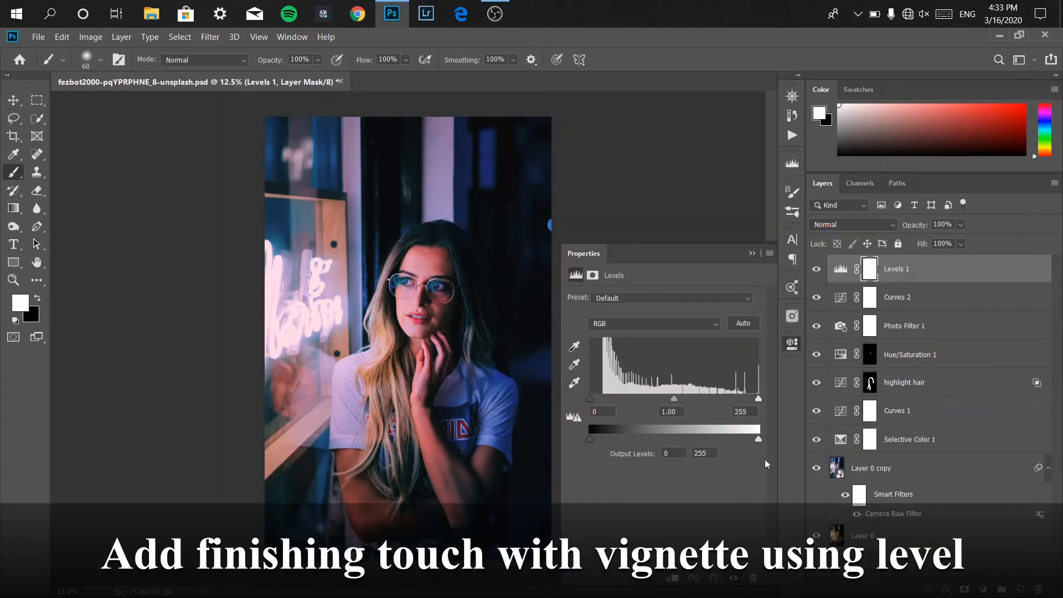
pyautogui.moveTo(759, 438); pyautogui.dragTo(691, 439)
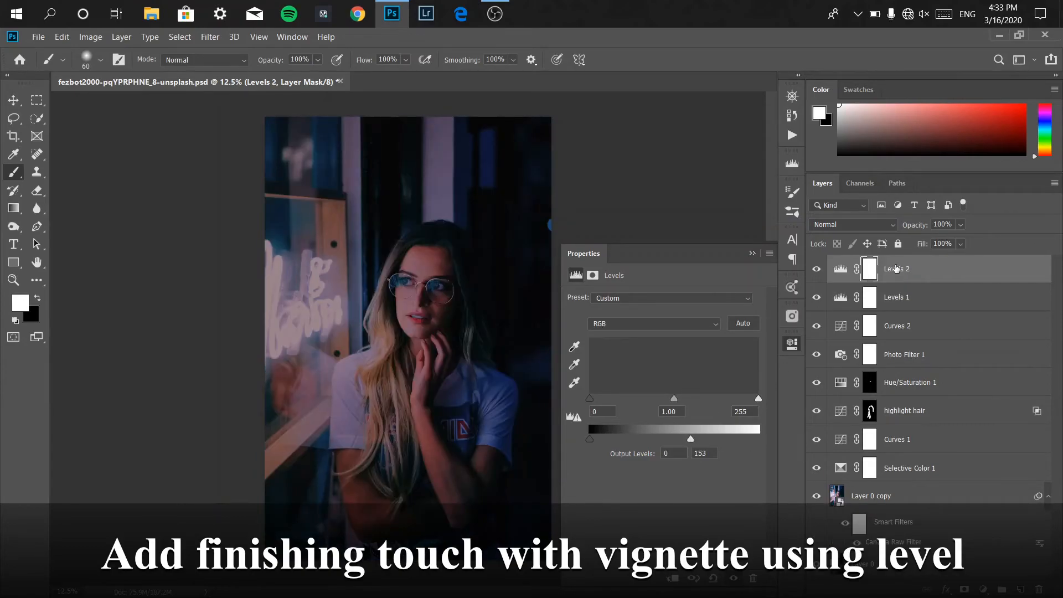
# Rename the second Levels layer to vintagee and lower its white output level to 110.
pyautogui.doubleClick(897, 268)
pyautogui.write('vin')
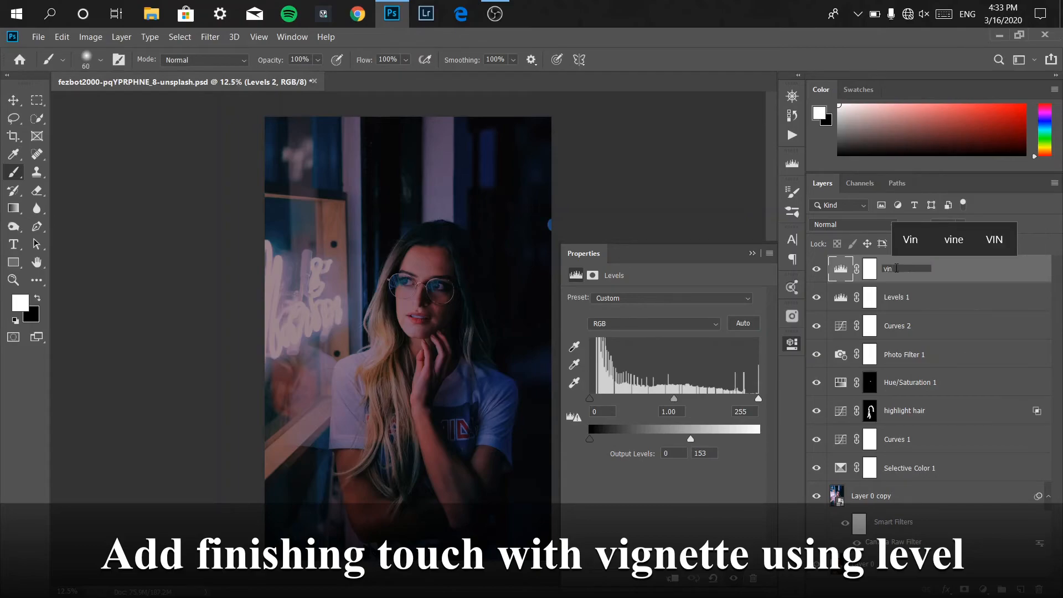
pyautogui.write('tagee')
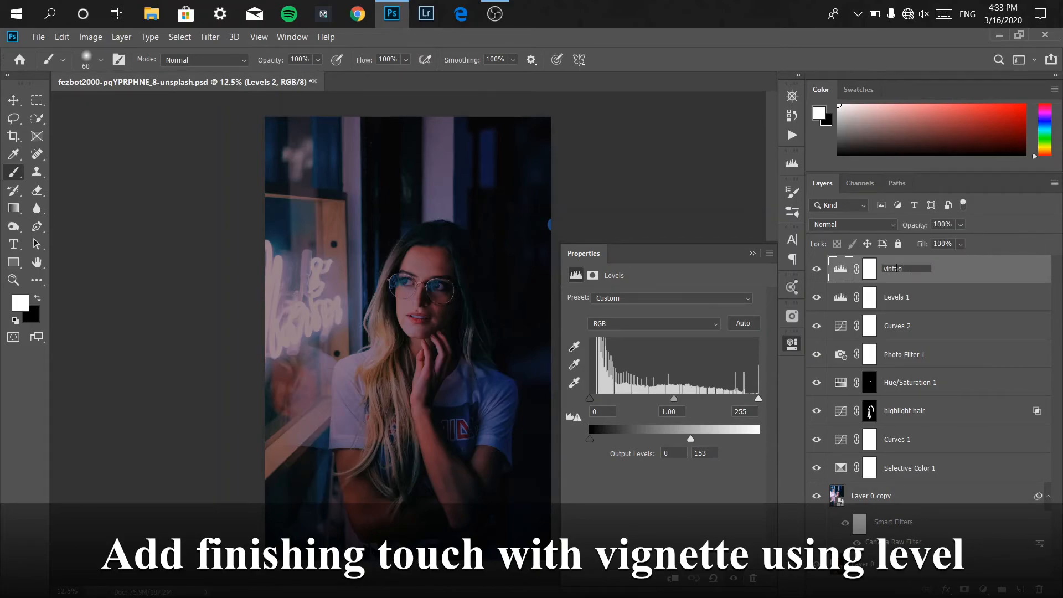
pyautogui.press('Return')
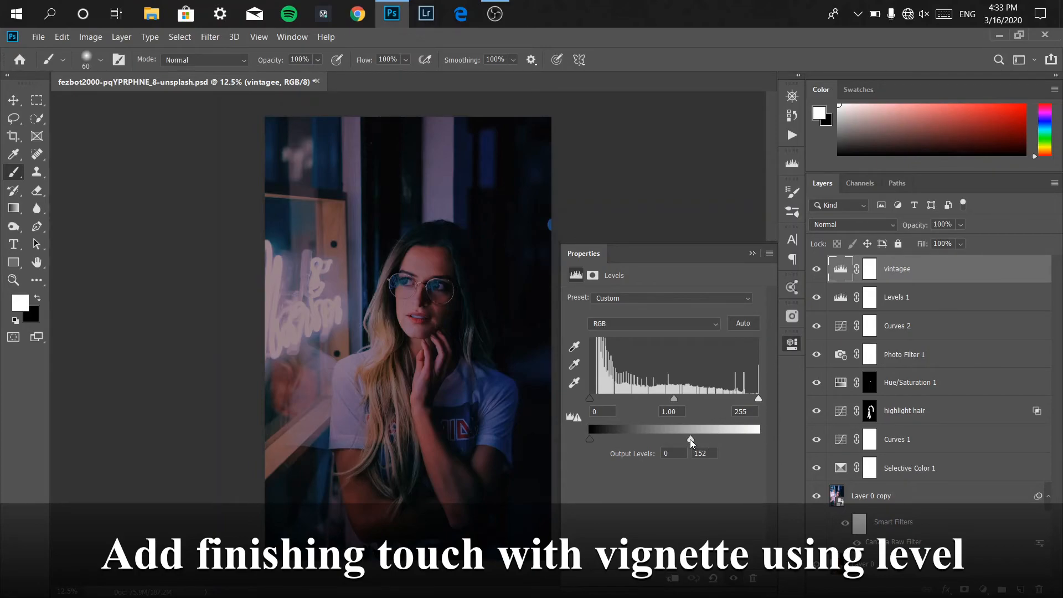
pyautogui.moveTo(691, 439); pyautogui.dragTo(681, 439)
pyautogui.write('110')
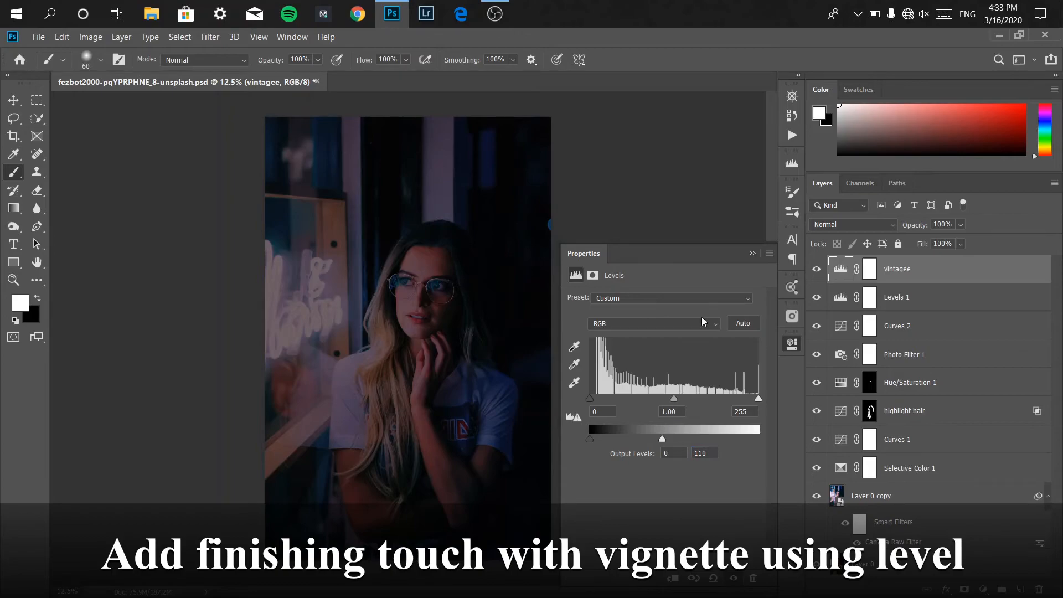
pyautogui.click(752, 253)
# Target the vintagee layer mask, set the foreground colour to black, and choose the Hard Round brush.
pyautogui.click(874, 268)
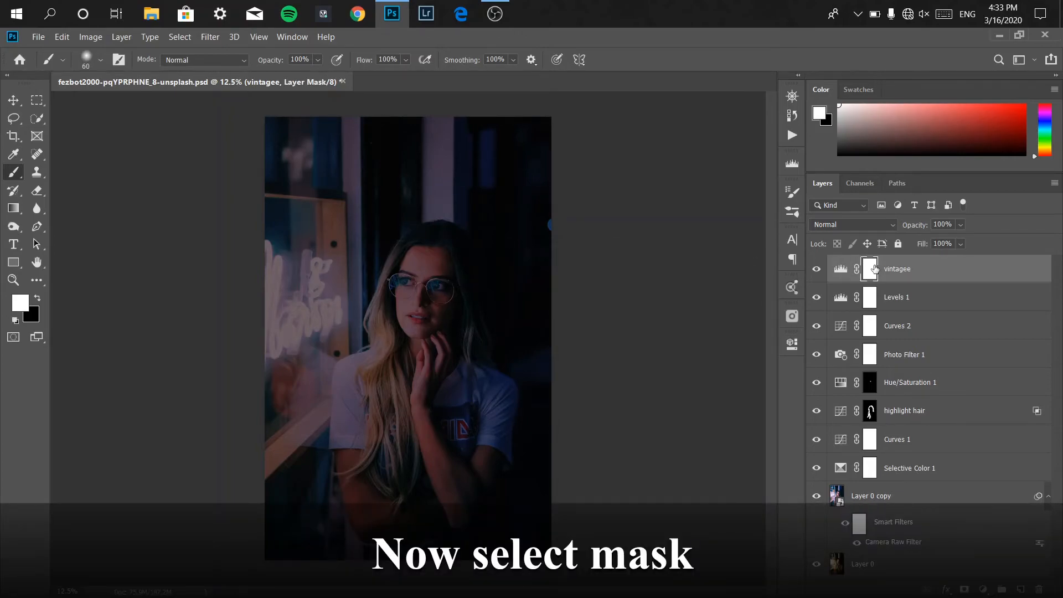
pyautogui.click(37, 297)
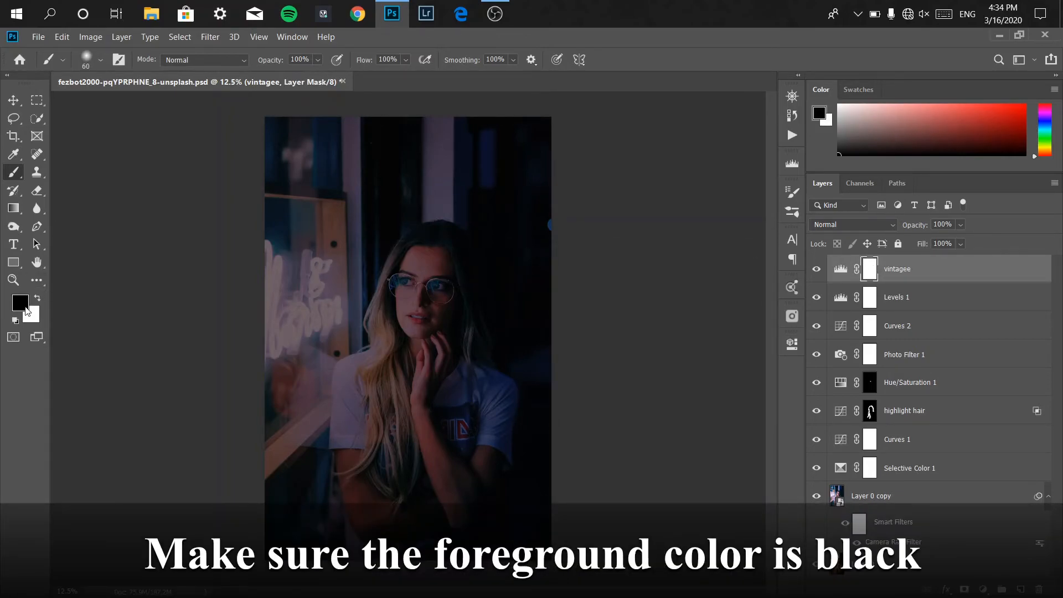
pyautogui.click(20, 303)
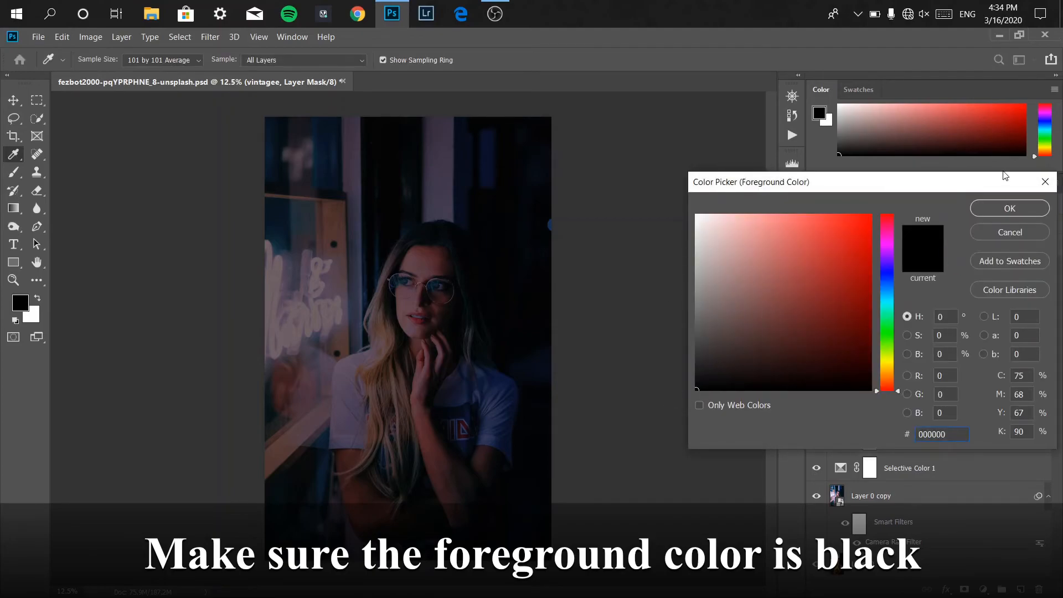
pyautogui.click(1001, 209)
pyautogui.press('b')
pyautogui.click(101, 60)
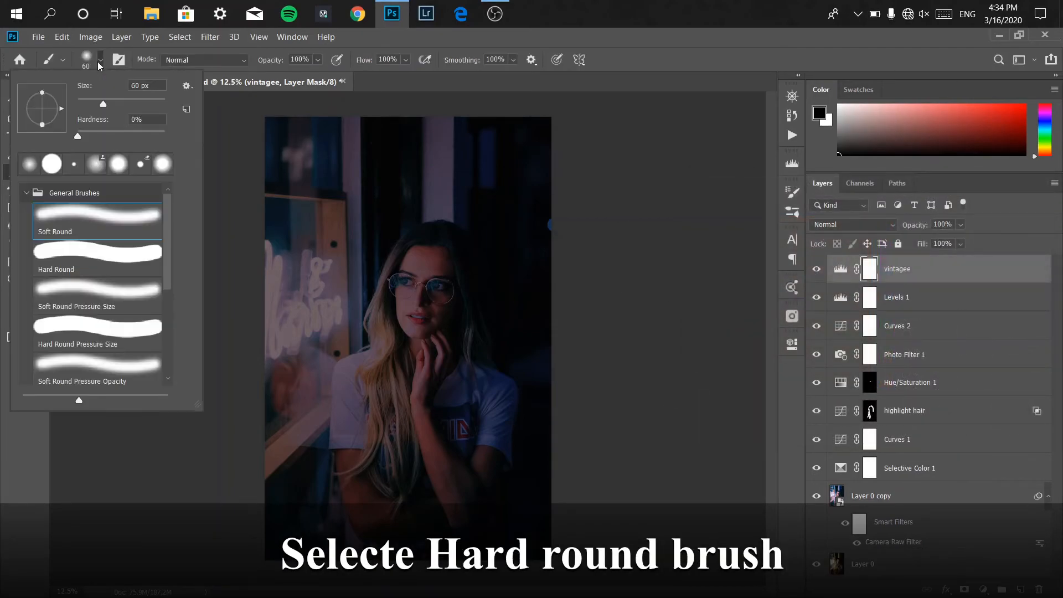
pyautogui.click(96, 253)
pyautogui.click(101, 61)
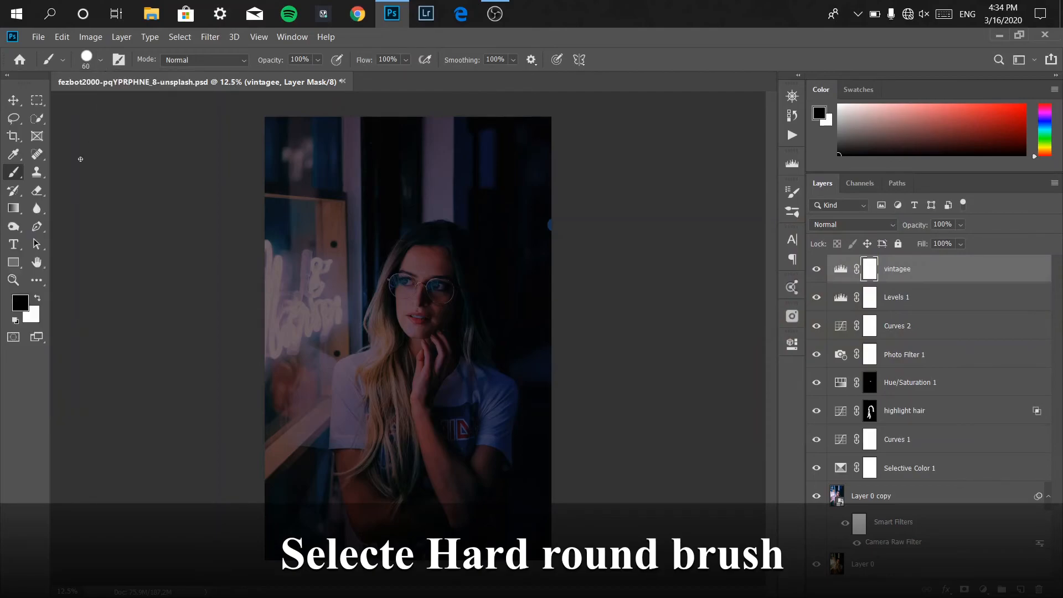
pyautogui.click(101, 59)
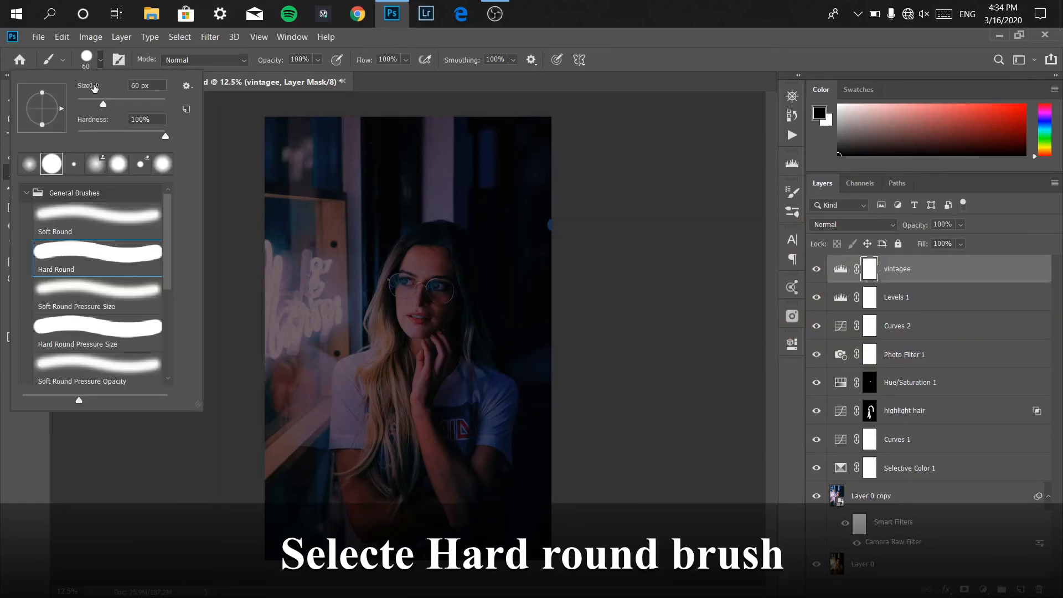
pyautogui.moveTo(100, 104); pyautogui.dragTo(135, 104)
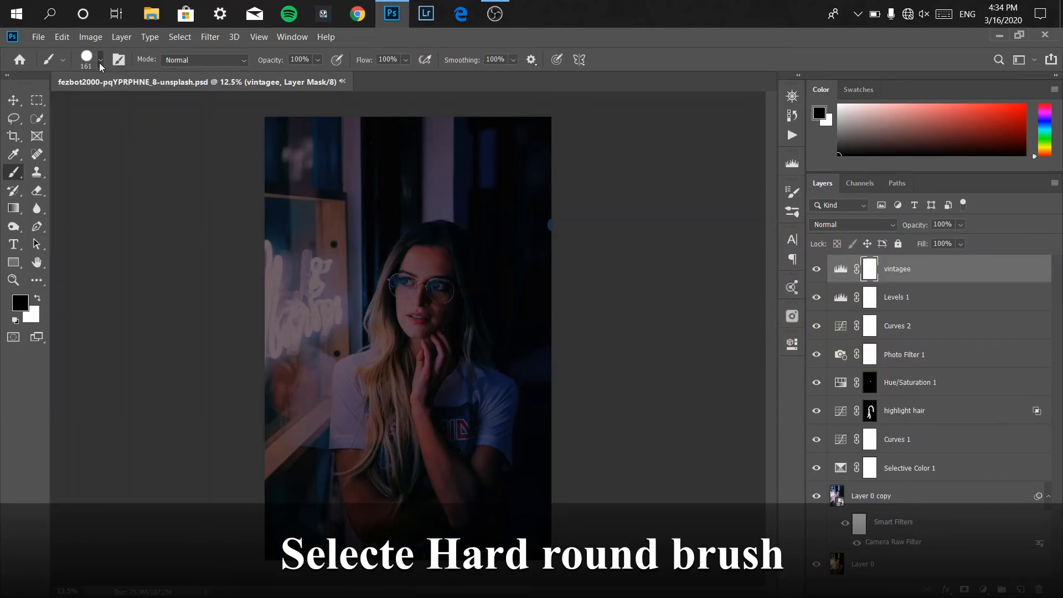
pyautogui.click(98, 61)
# Enlarge the brush to 4100 px and stamp one black circle over the subject on the mask.
pyautogui.press(']')
pyautogui.press(']')
pyautogui.press(']')
pyautogui.press(']')
pyautogui.press(']')
pyautogui.press(']')
pyautogui.press(']')
pyautogui.press(']')
pyautogui.press(']')
pyautogui.press(']')
pyautogui.press(']')
pyautogui.press(']')
pyautogui.press(']')
pyautogui.press(']')
pyautogui.press(']')
pyautogui.press(']')
pyautogui.press(']')
pyautogui.press(']')
pyautogui.press(']')
pyautogui.press(']')
pyautogui.press(']')
pyautogui.press(']')
pyautogui.press(']')
pyautogui.press(']')
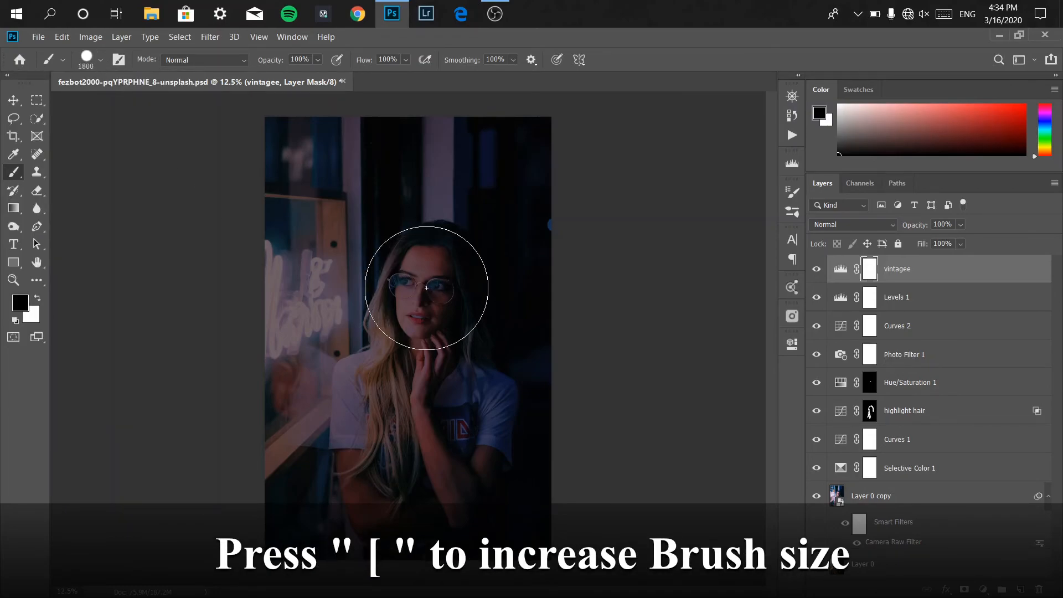
pyautogui.press(']')
pyautogui.press(']')
pyautogui.press(']')
pyautogui.press(']')
pyautogui.press(']')
pyautogui.press(']')
pyautogui.press(']')
pyautogui.press(']')
pyautogui.press(']')
pyautogui.press(']')
pyautogui.press(']')
pyautogui.press(']')
pyautogui.press(']')
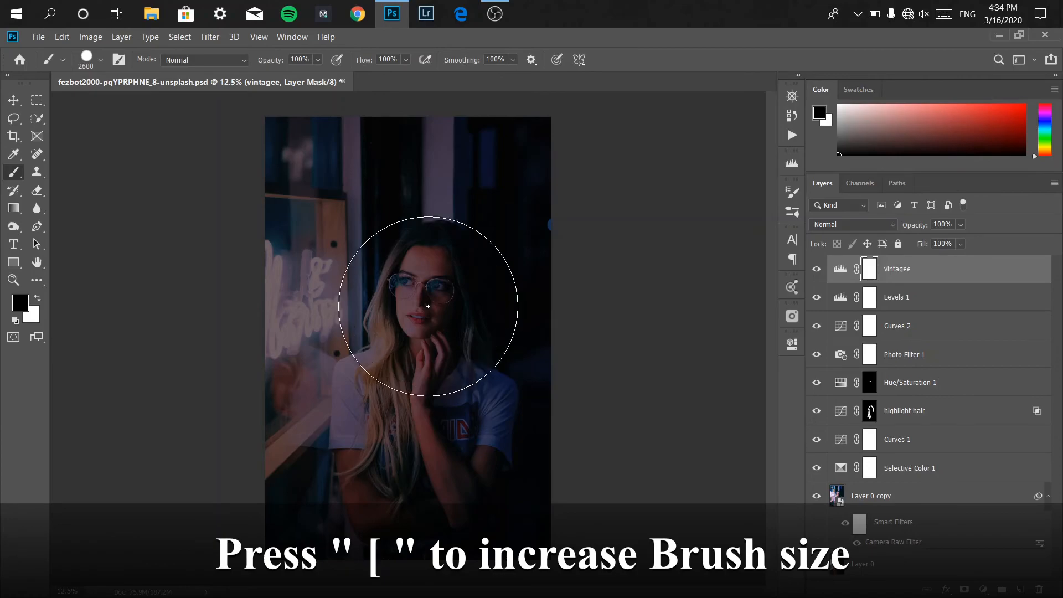
pyautogui.press(']')
pyautogui.press(']')
pyautogui.press(']')
pyautogui.press(']')
pyautogui.press(']')
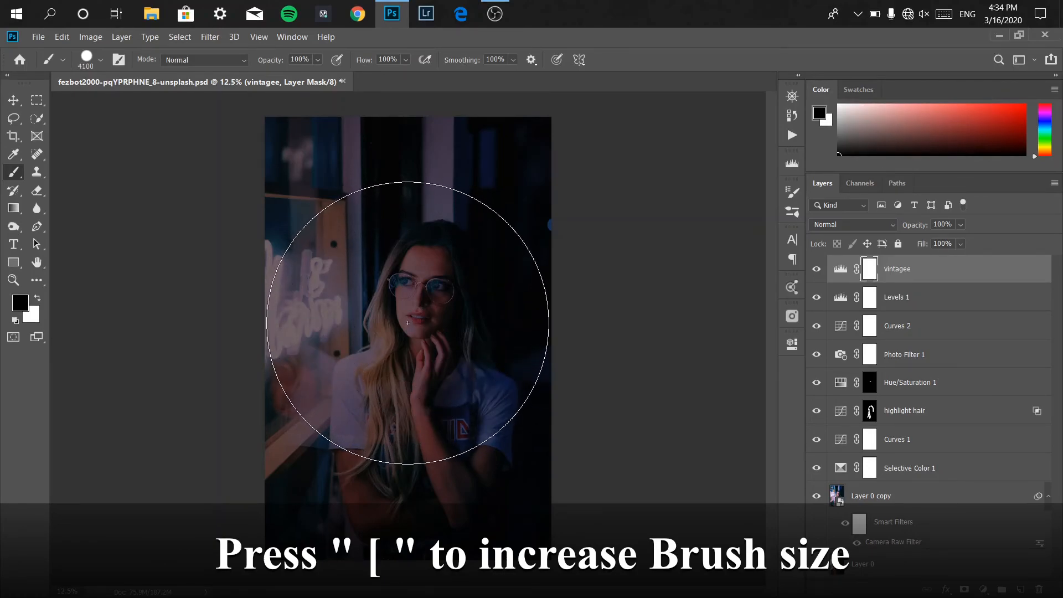
pyautogui.click(408, 322)
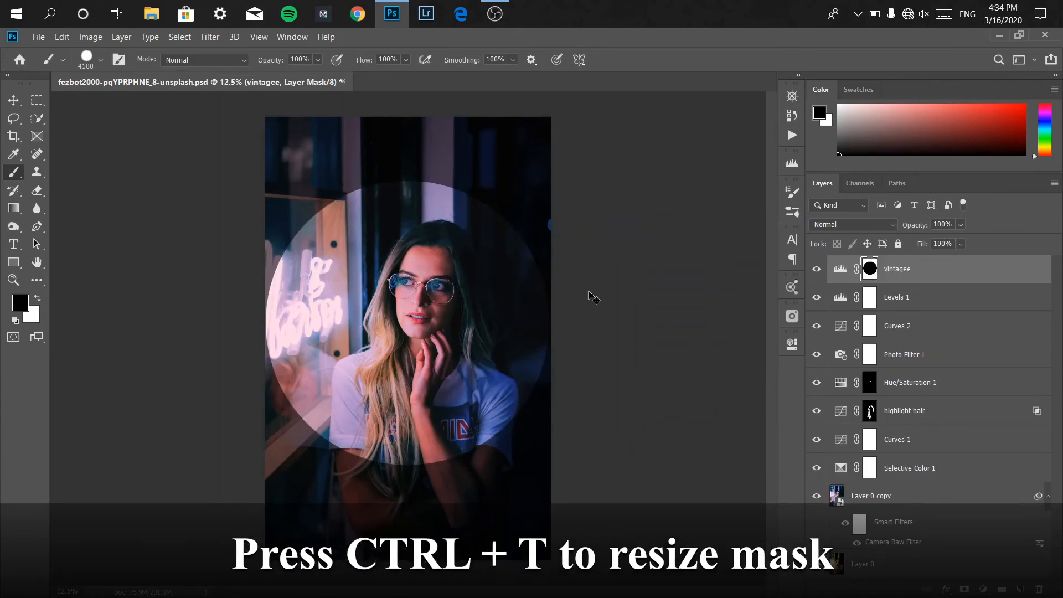
# Free-transform the mask circle into a tall ellipse, about 156% height, stretched to fill the canvas.
pyautogui.hotkey('ctrl', 't')
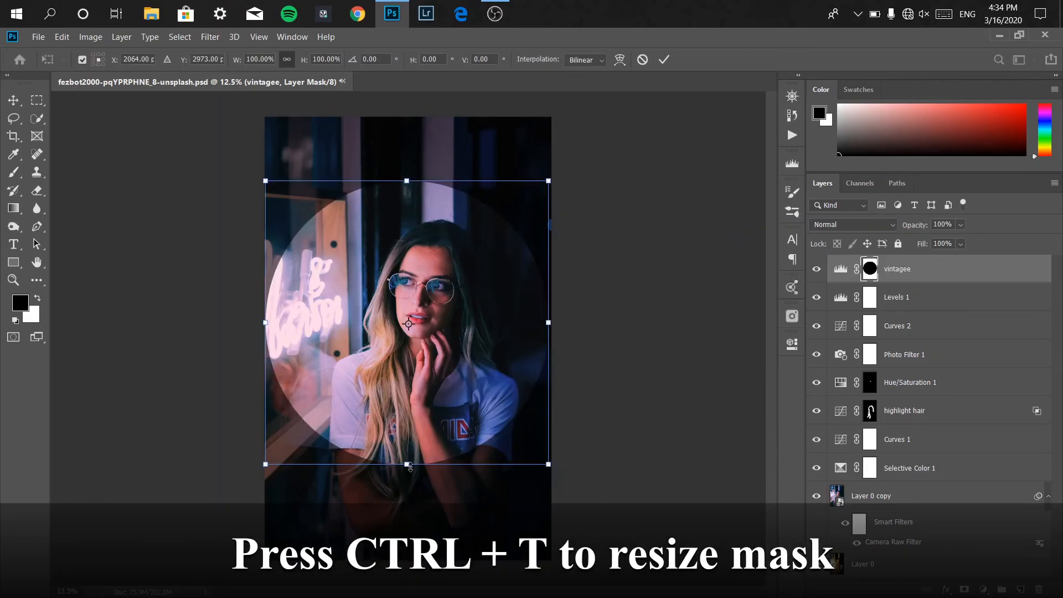
pyautogui.moveTo(409, 466); pyautogui.dragTo(409, 523)
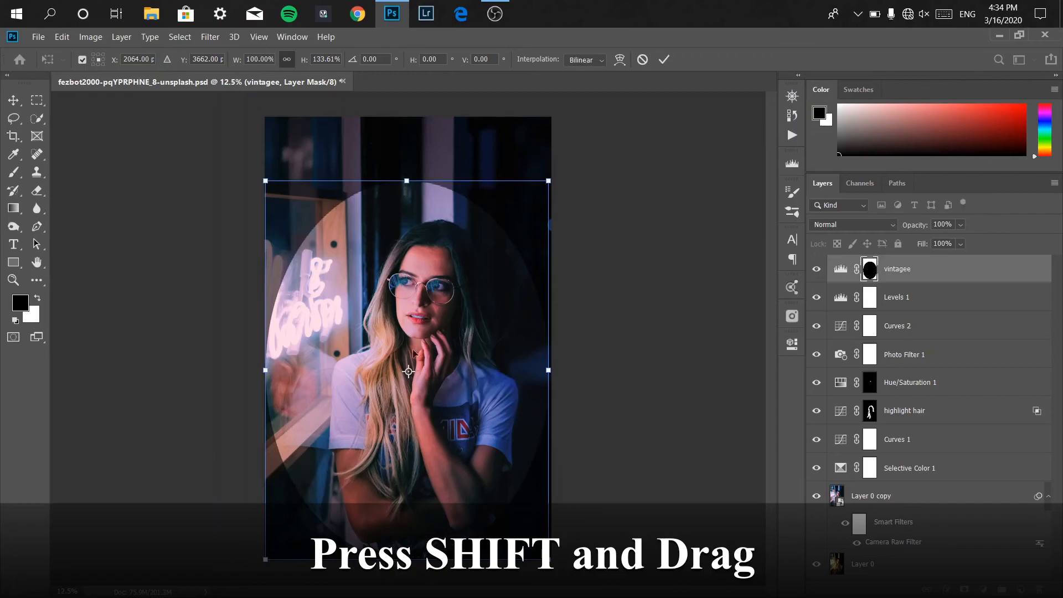
pyautogui.moveTo(406, 180); pyautogui.dragTo(407, 117)
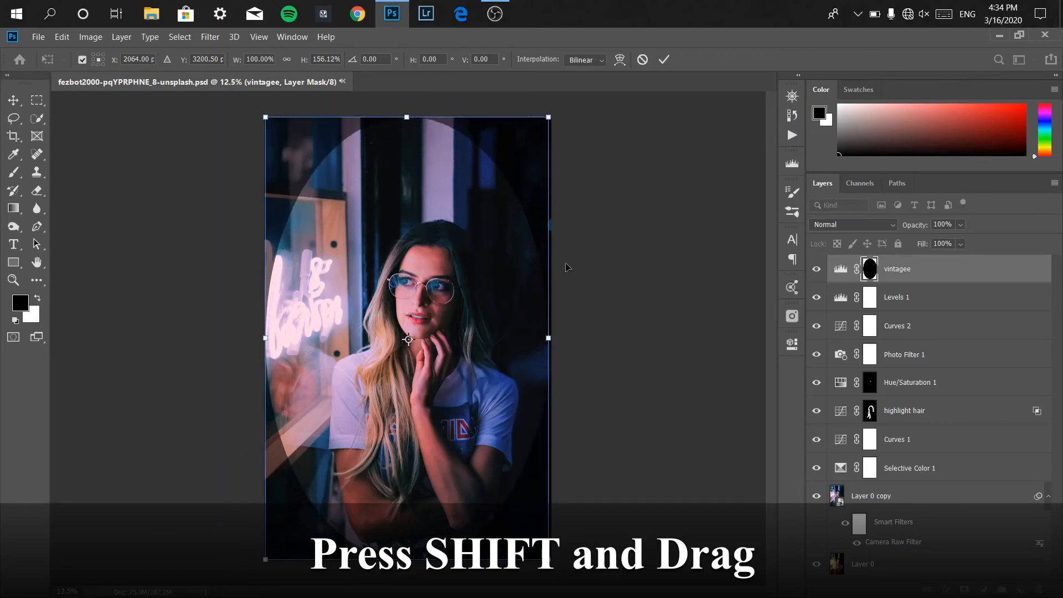
pyautogui.moveTo(549, 338); pyautogui.dragTo(578, 338)
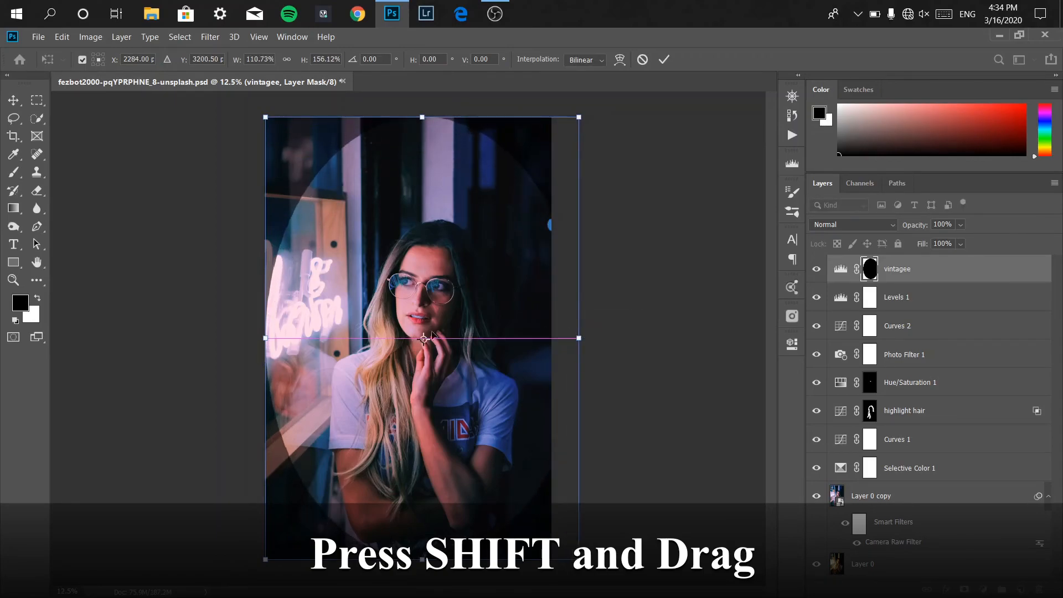
pyautogui.moveTo(265, 338); pyautogui.dragTo(245, 334)
pyautogui.click(664, 60)
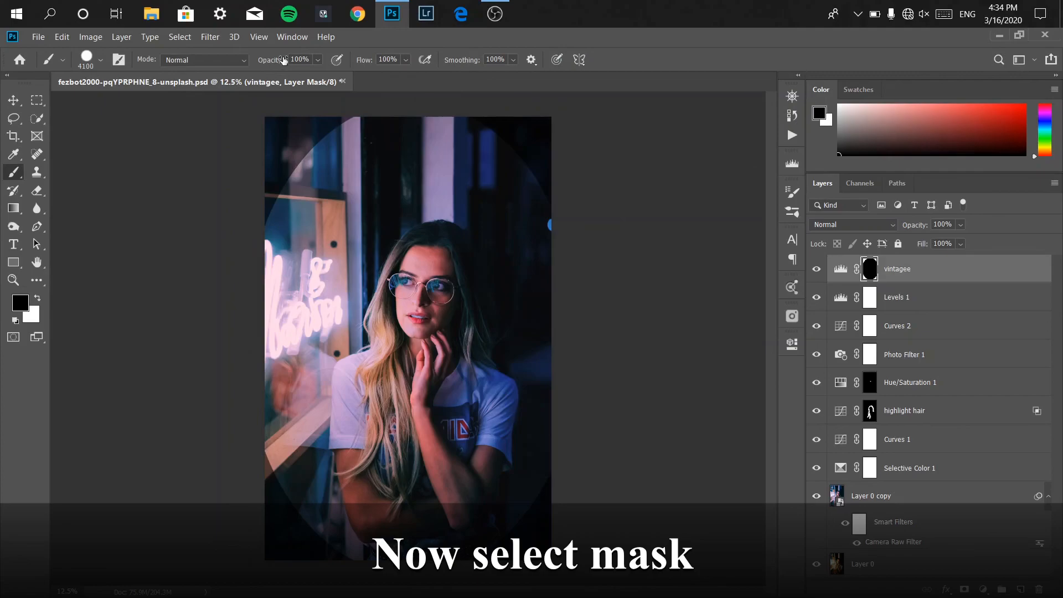
# Open the mask properties and set the vignette mask's feather to 150 px.
pyautogui.click(292, 36)
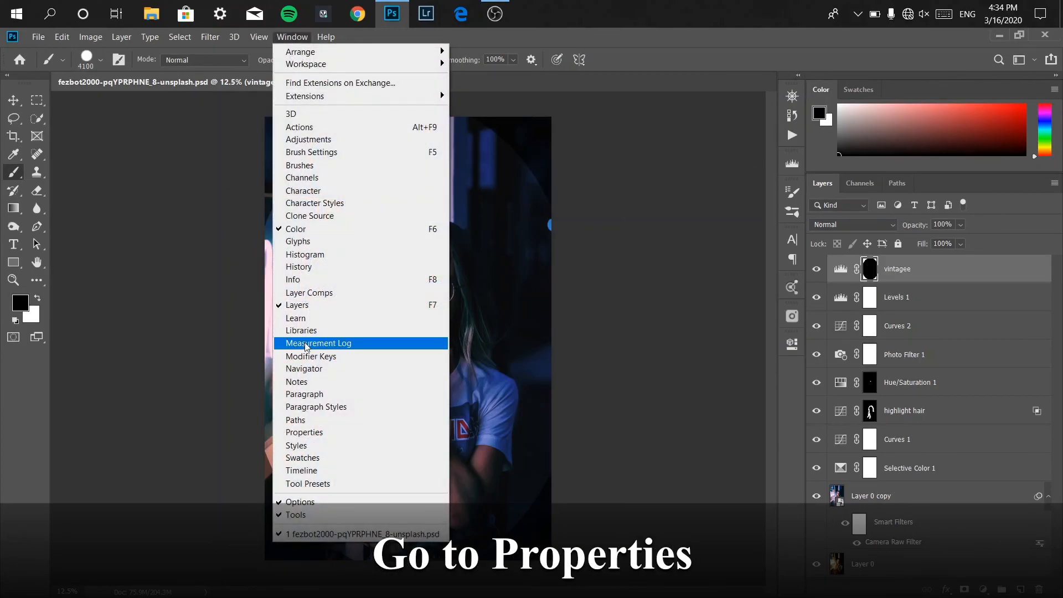
pyautogui.click(310, 432)
pyautogui.moveTo(570, 390); pyautogui.dragTo(708, 393)
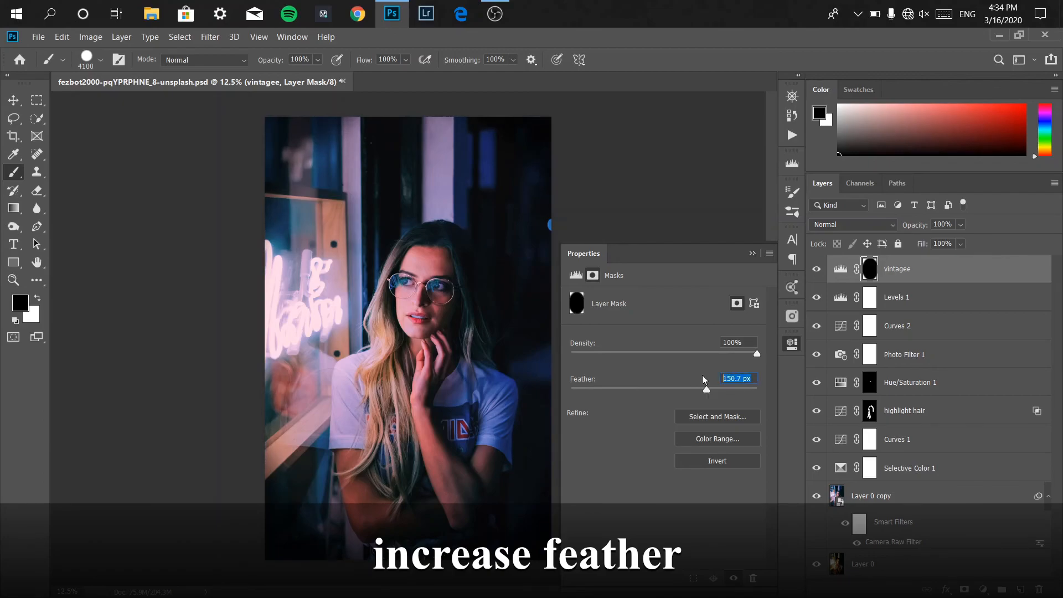
pyautogui.write('150')
pyautogui.press('Return')
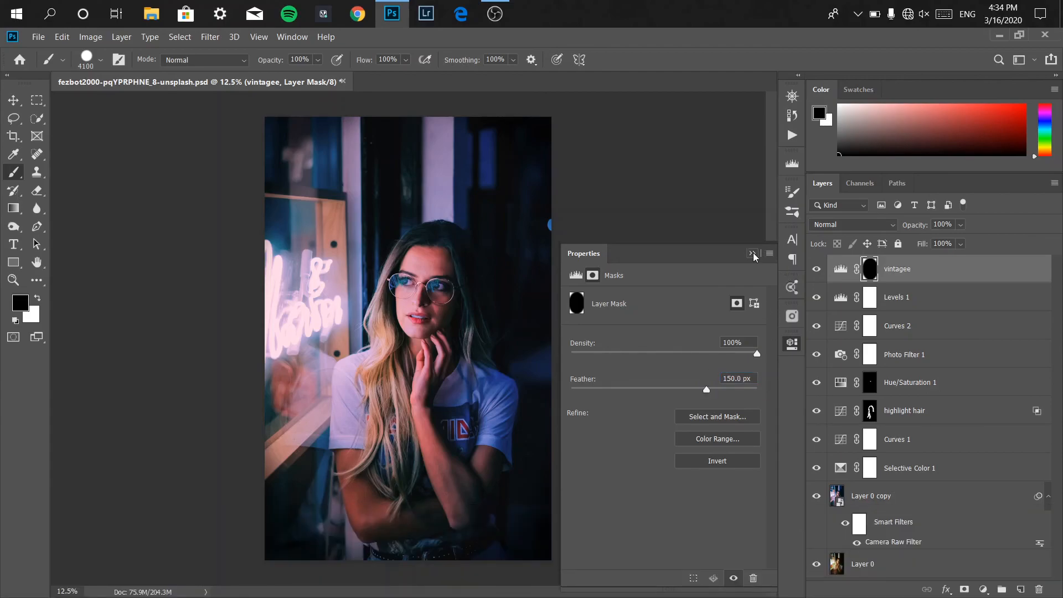
pyautogui.click(751, 253)
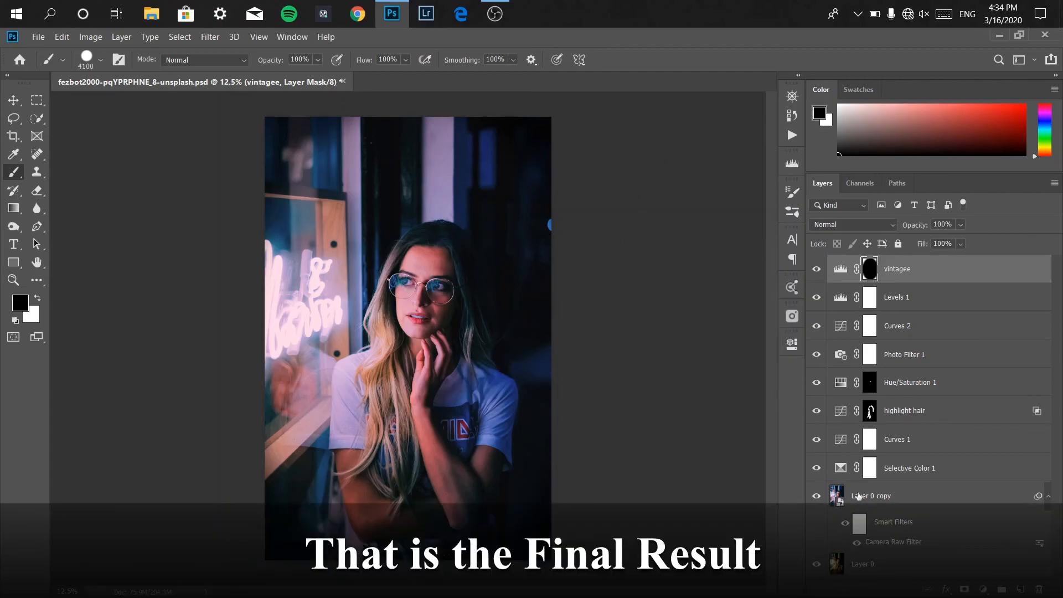
# Compare the original photo with the graded result by soloing the base layer's visibility and restoring it.
pyautogui.keyDown('alt'); pyautogui.click(818, 565); pyautogui.keyUp('alt')
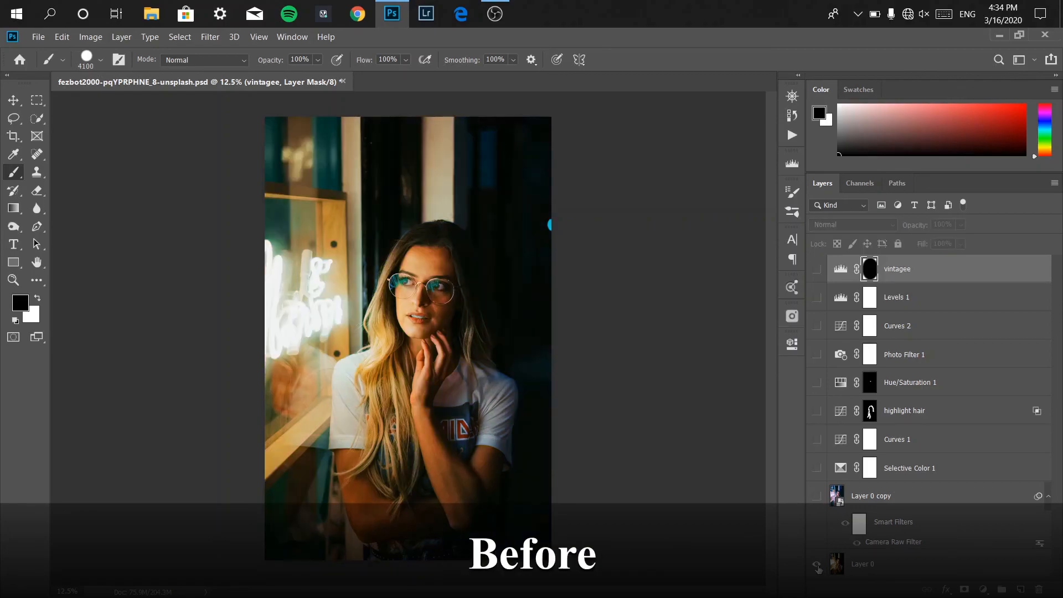
pyautogui.keyDown('alt'); pyautogui.click(817, 565); pyautogui.keyUp('alt')
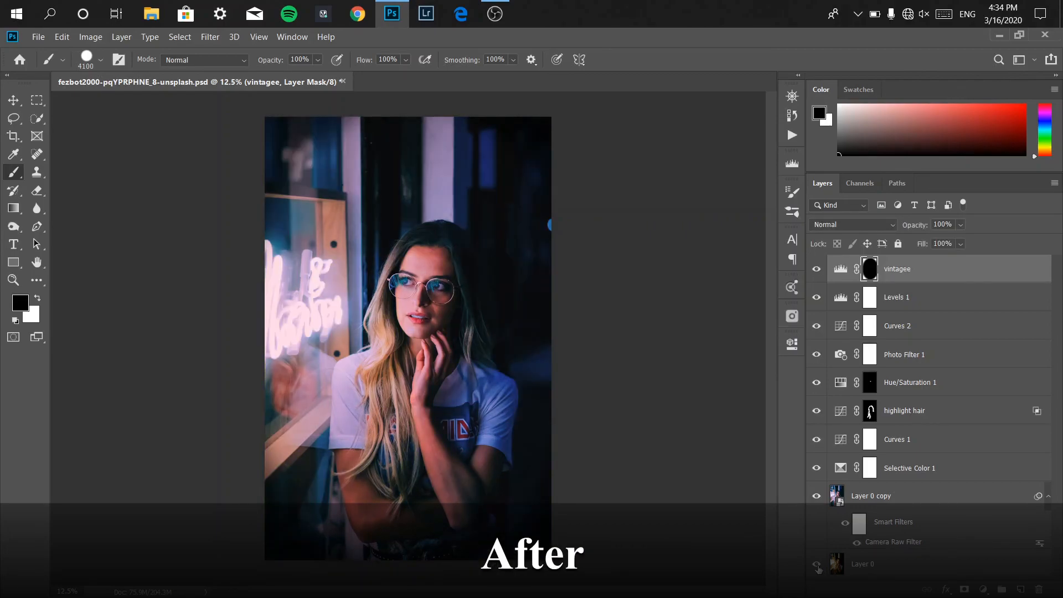